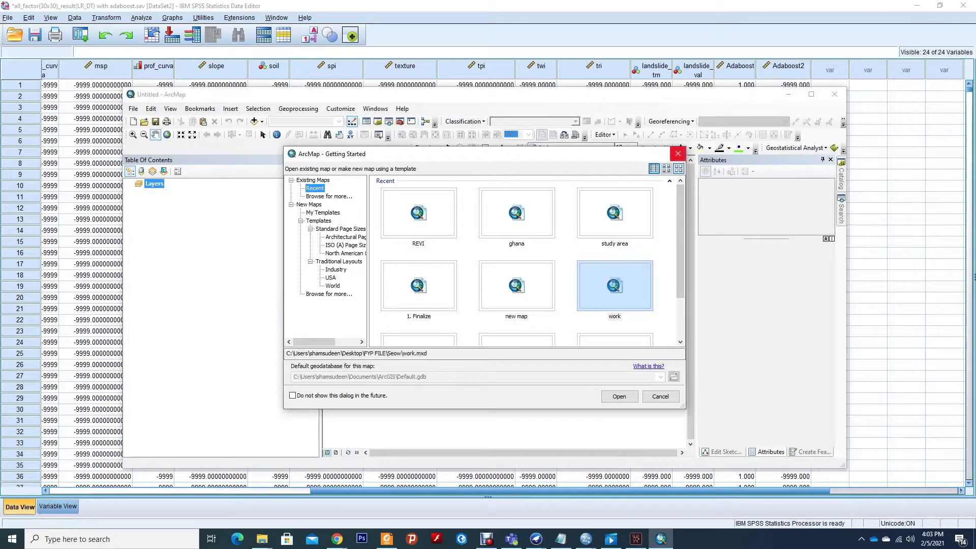
Dismiss the ArcMap Getting Started dialog and review the Adaboost2 ROC curve in the SPSS output, leaving the data editor in view.
left_click(678, 153)
left_click(789, 95)
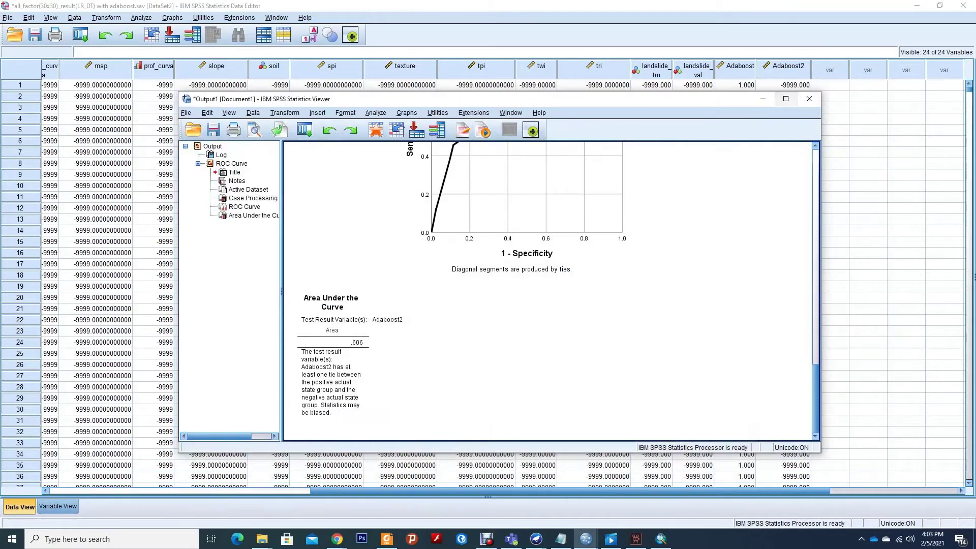
scroll(548, 291, "up", 5)
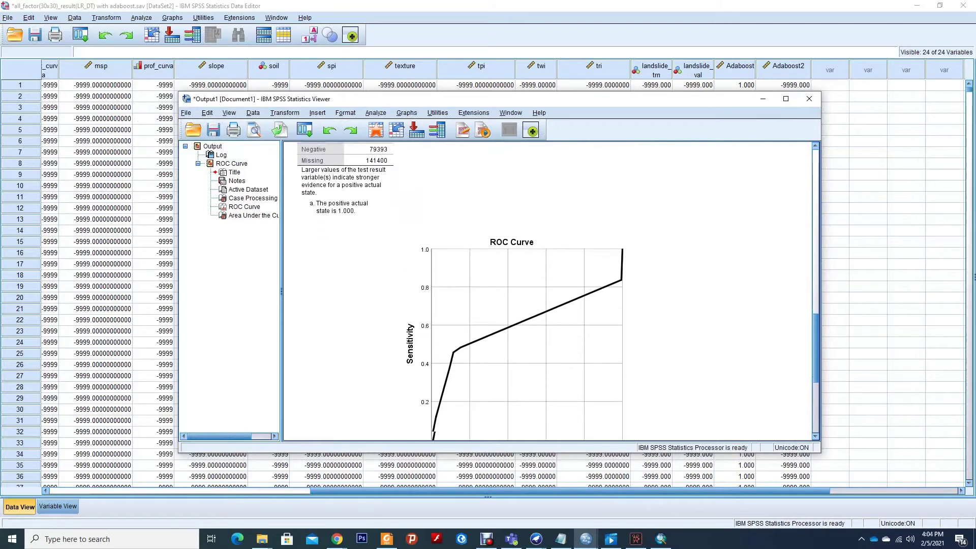
scroll(549, 291, "down", 3)
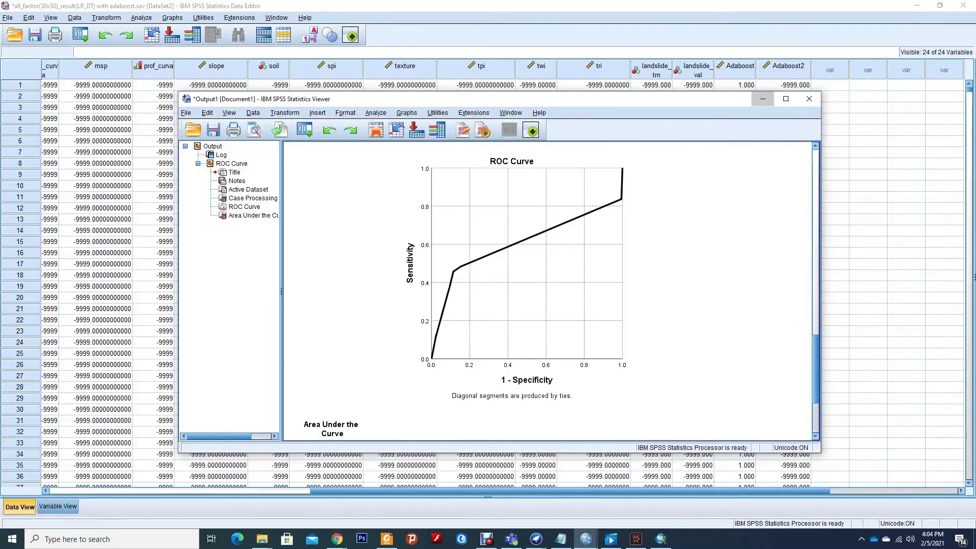
left_click(763, 98)
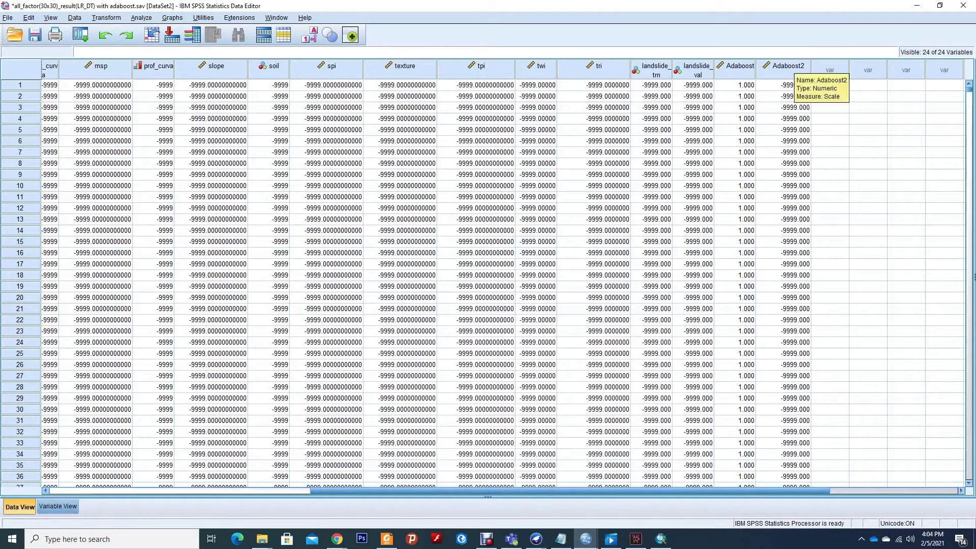
Select the Adaboost2 column in the SPSS data and open a blank Notepad document beside it.
left_click(789, 66)
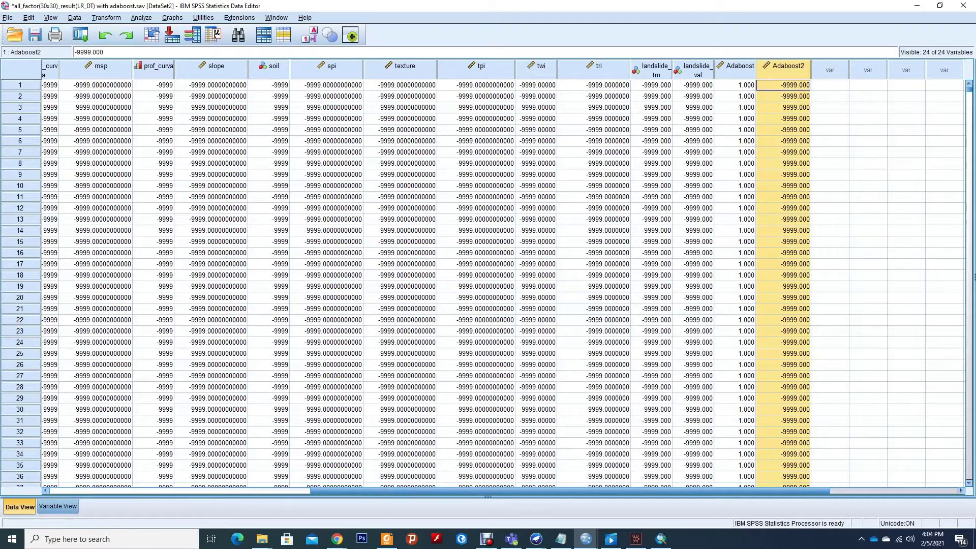
left_click(77, 539)
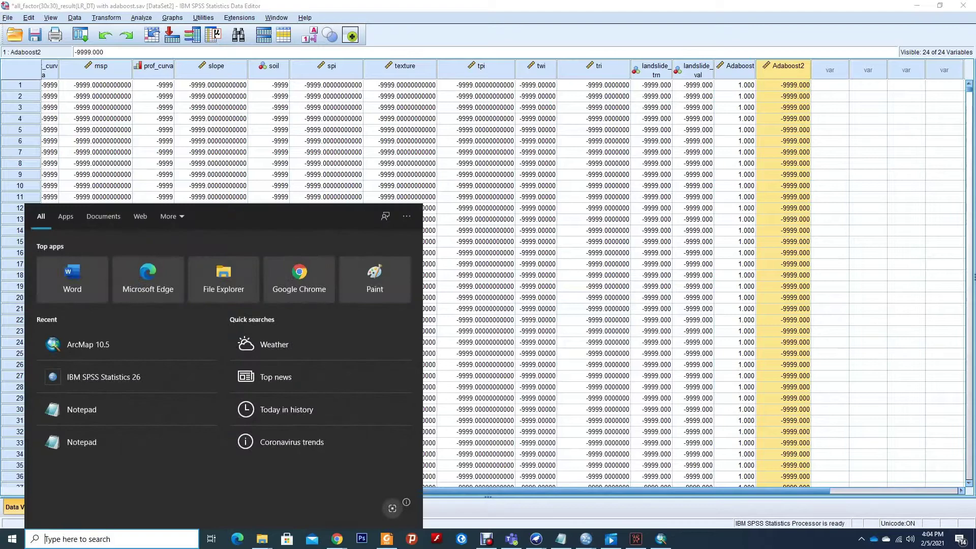
type("note")
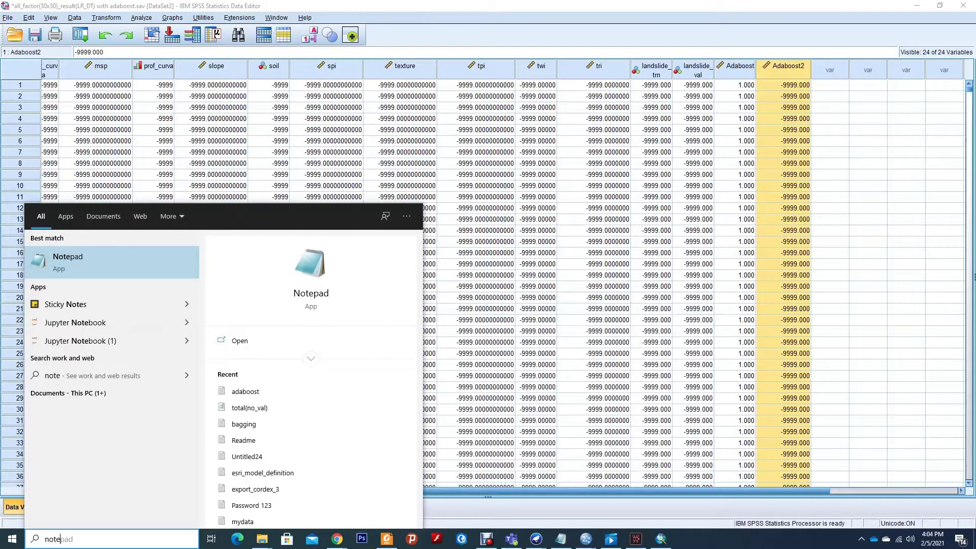
key("Return")
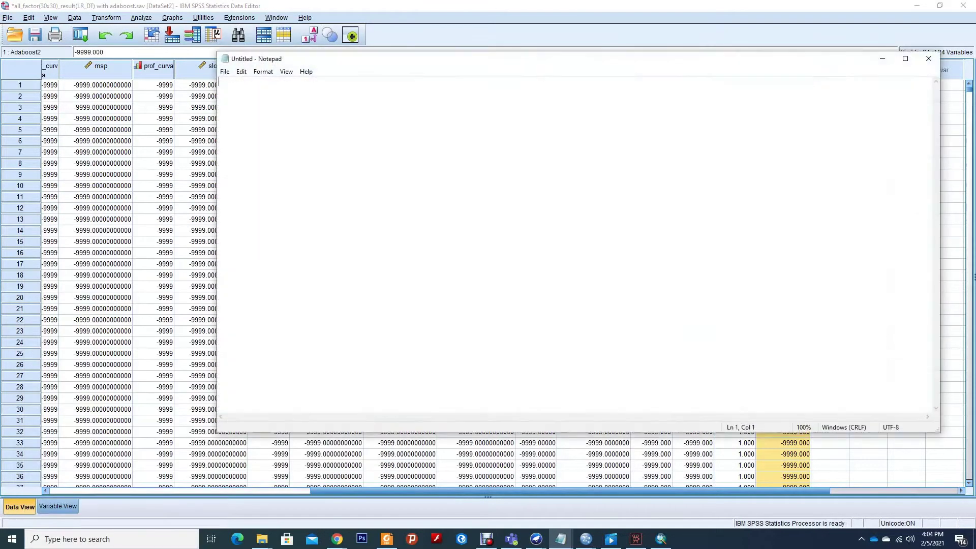
left_click_drag(663, 59, 411, 80)
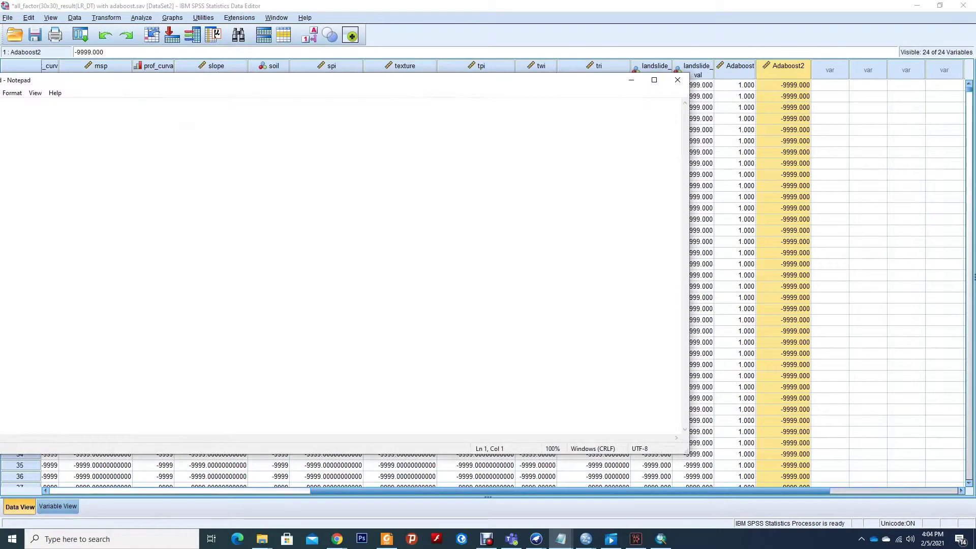
Copy all values of the Adaboost2 column and paste them into the blank Notepad document.
right_click(787, 71)
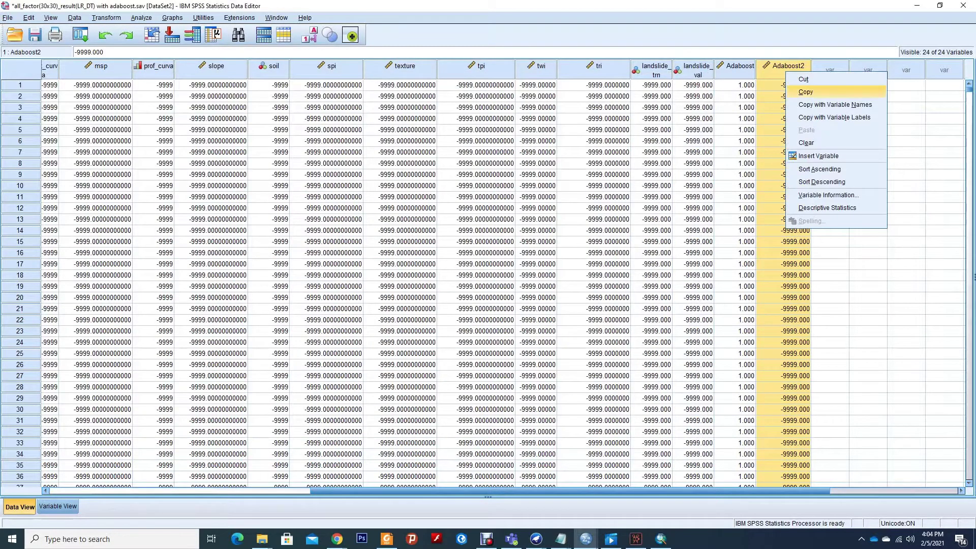
left_click(806, 92)
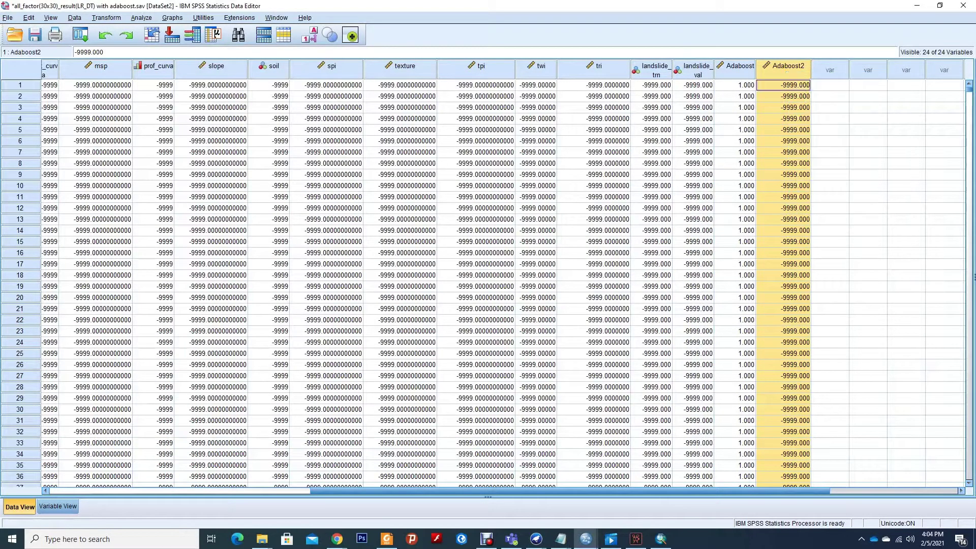
mouse_move(561, 539)
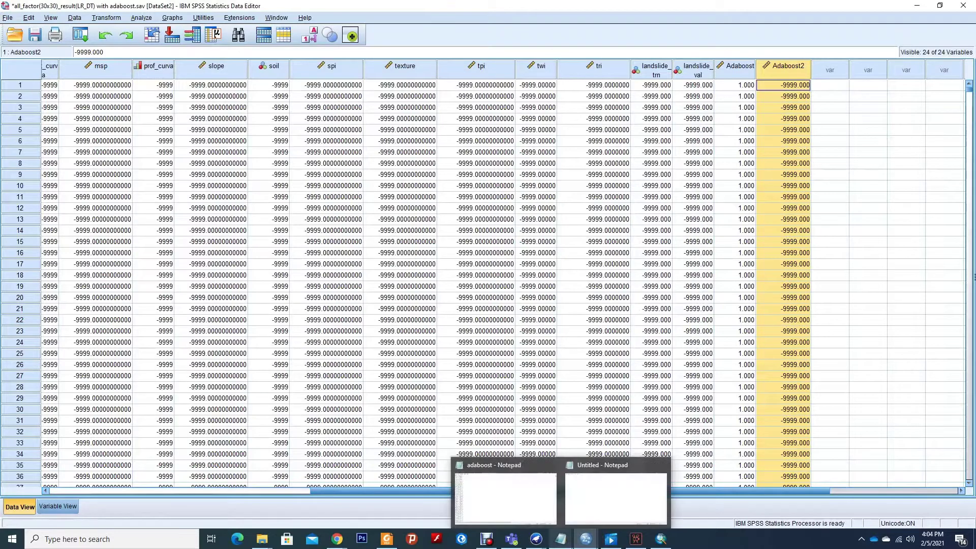
left_click(615, 496)
left_click_drag(120, 90, 336, 84)
key("ctrl+v")
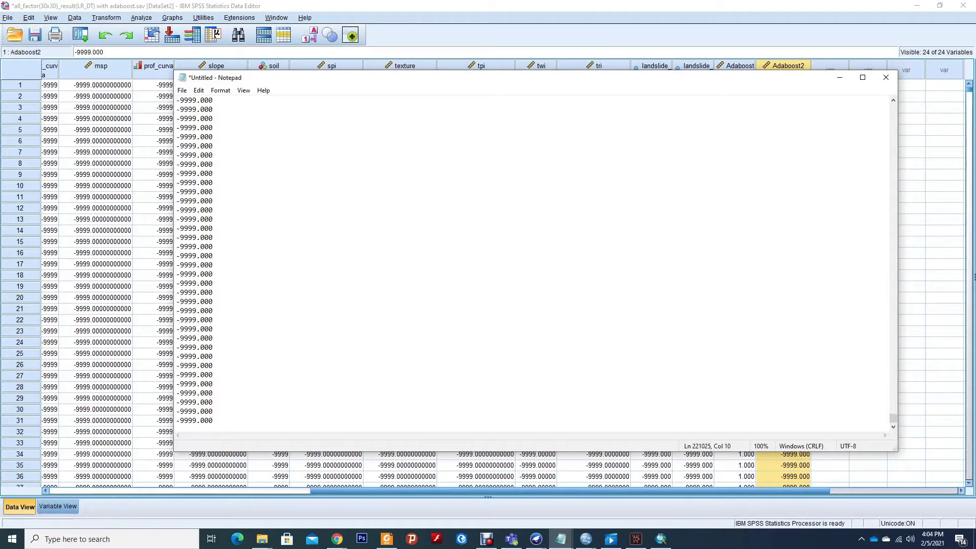
Insert two blank lines above the first pasted value at the start of the Notepad document.
left_click_drag(893, 418, 894, 109)
left_click(177, 100)
key("Return")
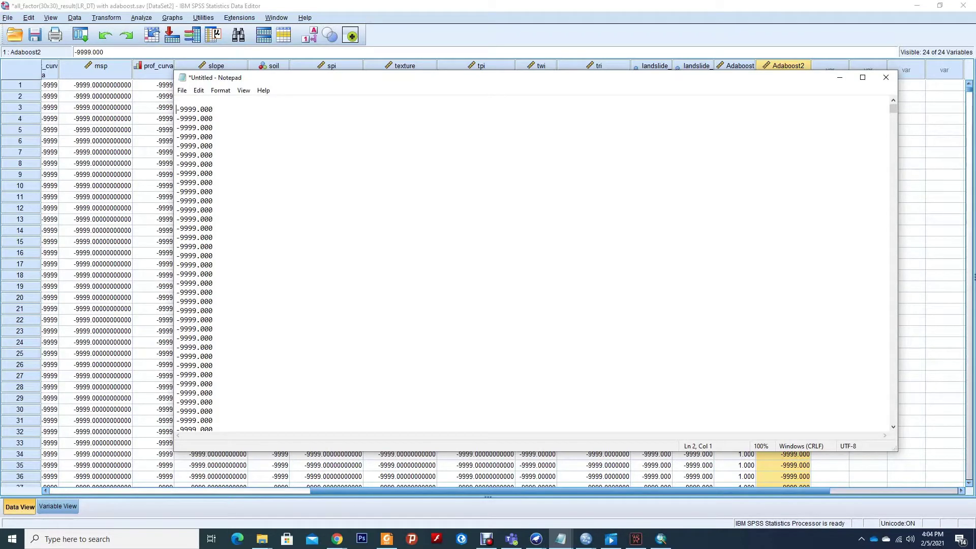
key("Return")
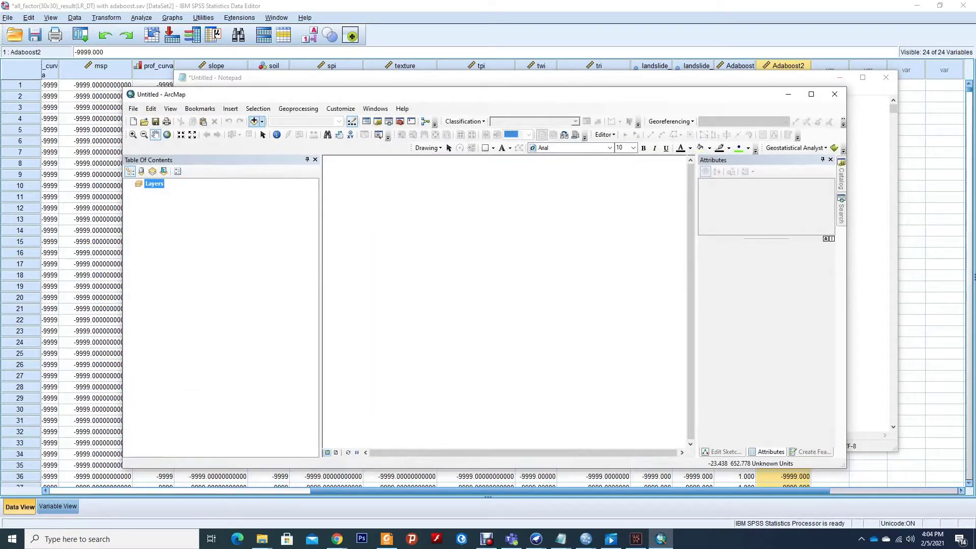
In ArcMap, add the geology raster from the Raster data (map) folder of WEKA Training to the map.
left_click(254, 122)
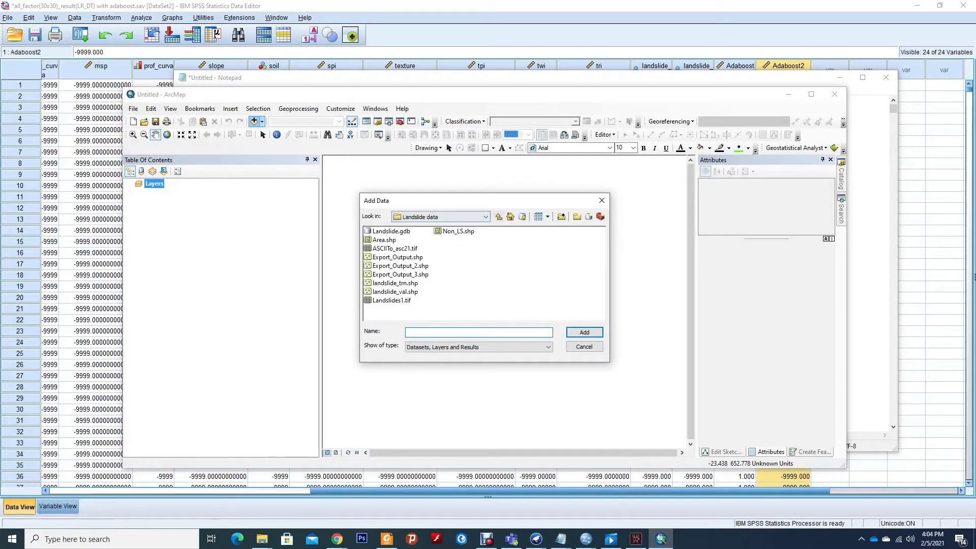
left_click(499, 217)
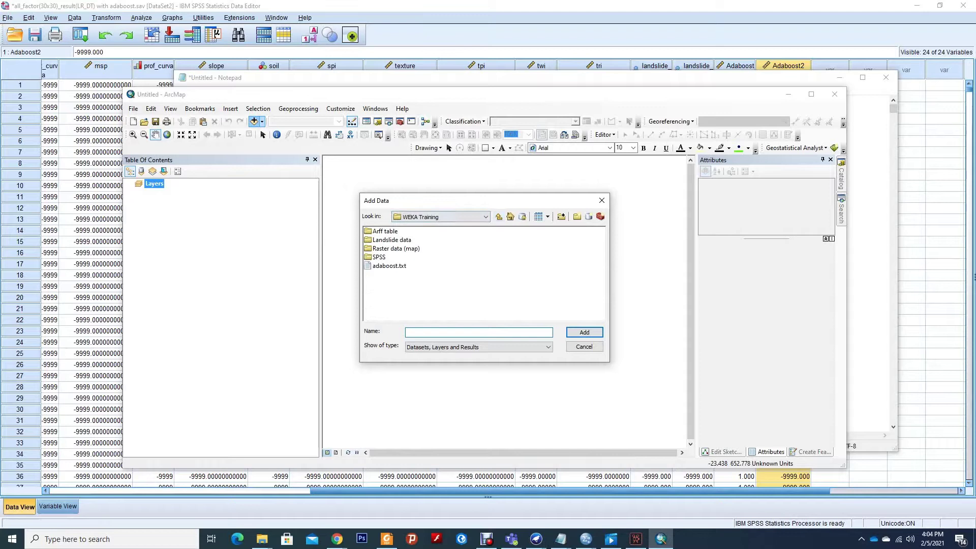
double_click(396, 249)
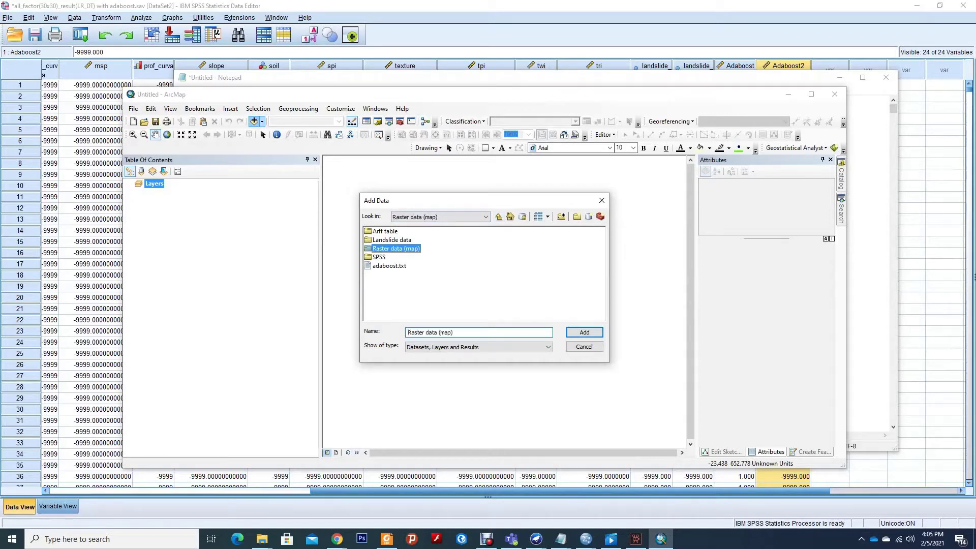
left_click(440, 231)
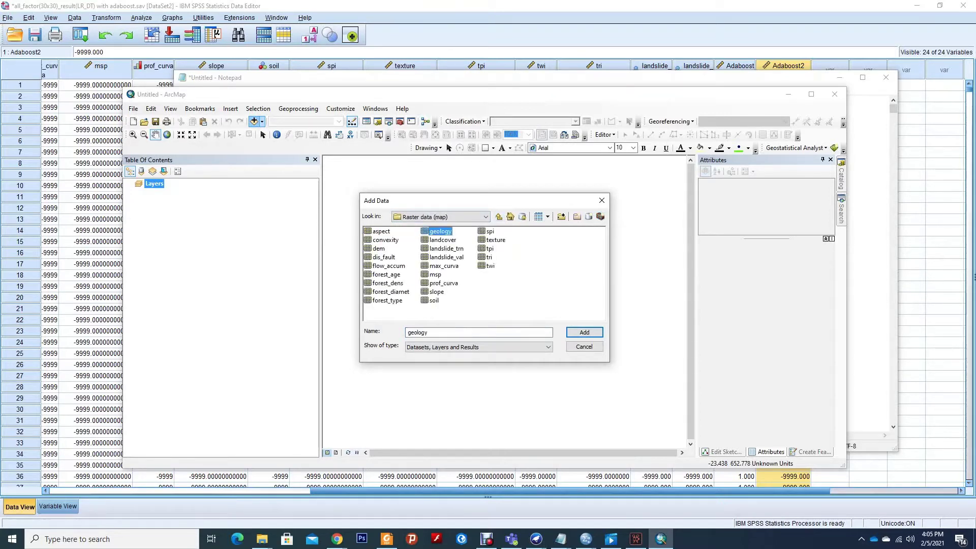
left_click(585, 332)
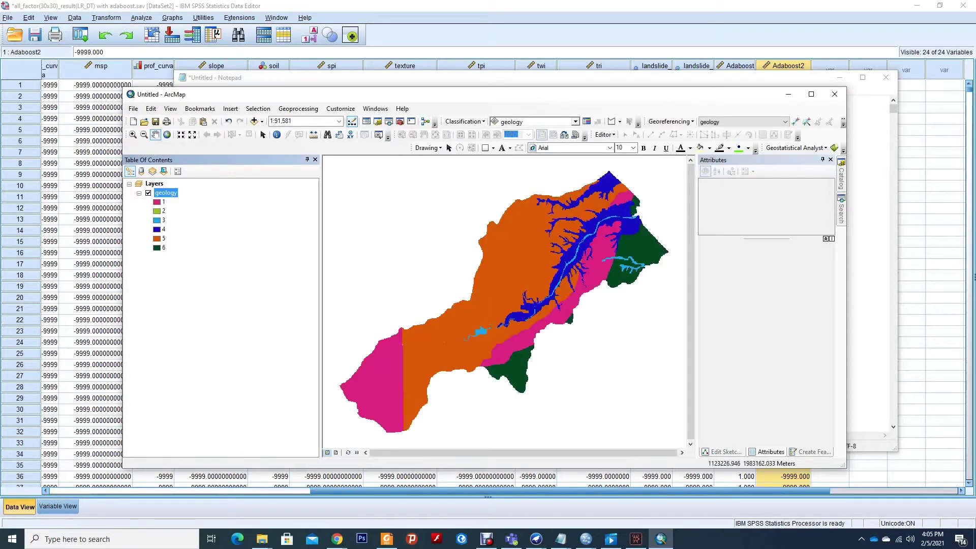
Find the Raster to ASCII conversion tool by searching for "raster to ascii" and set geology as its input raster.
key("ctrl+f")
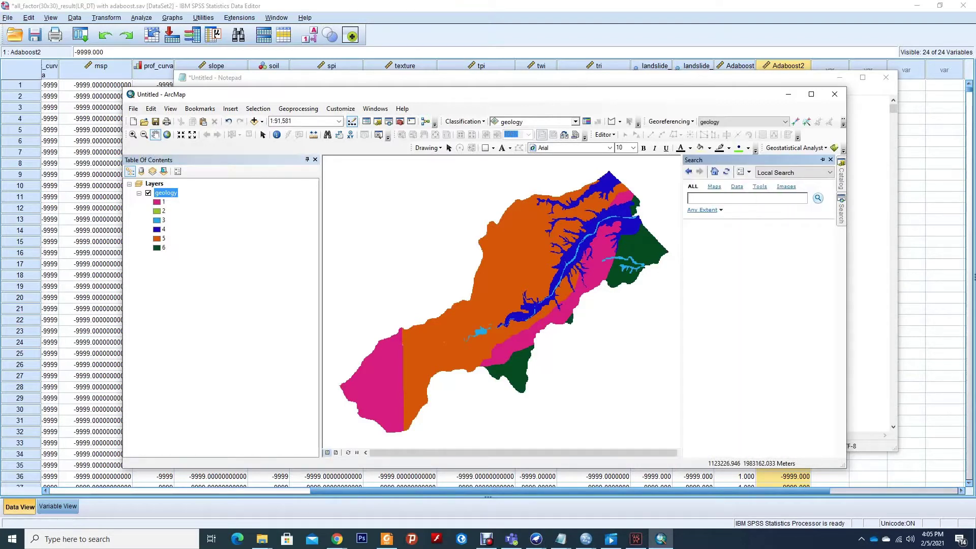
type("raster to ascii")
key("Return")
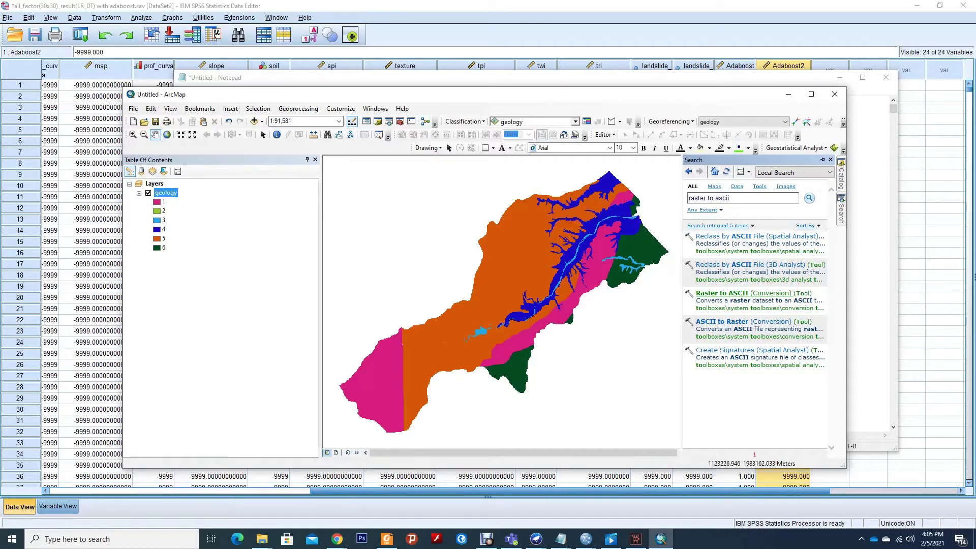
left_click(743, 293)
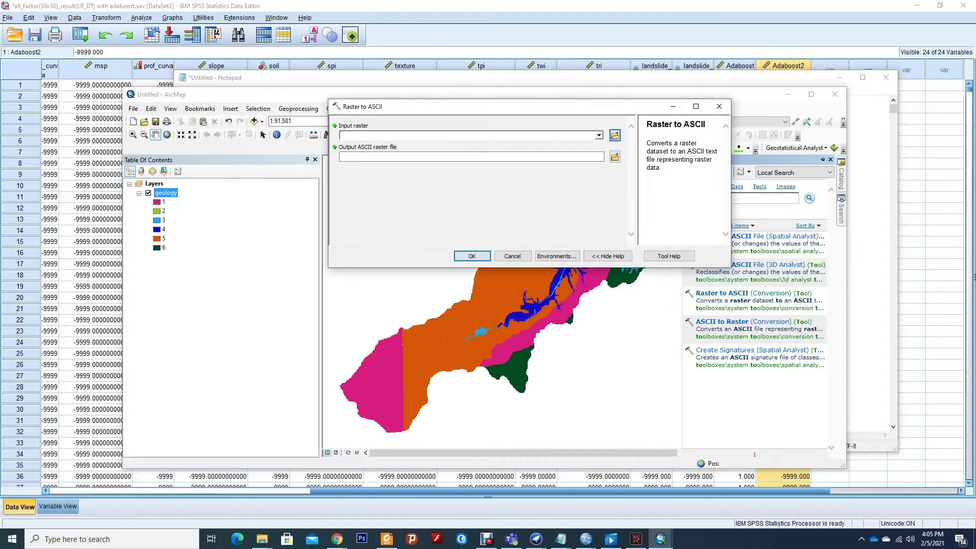
left_click(599, 135)
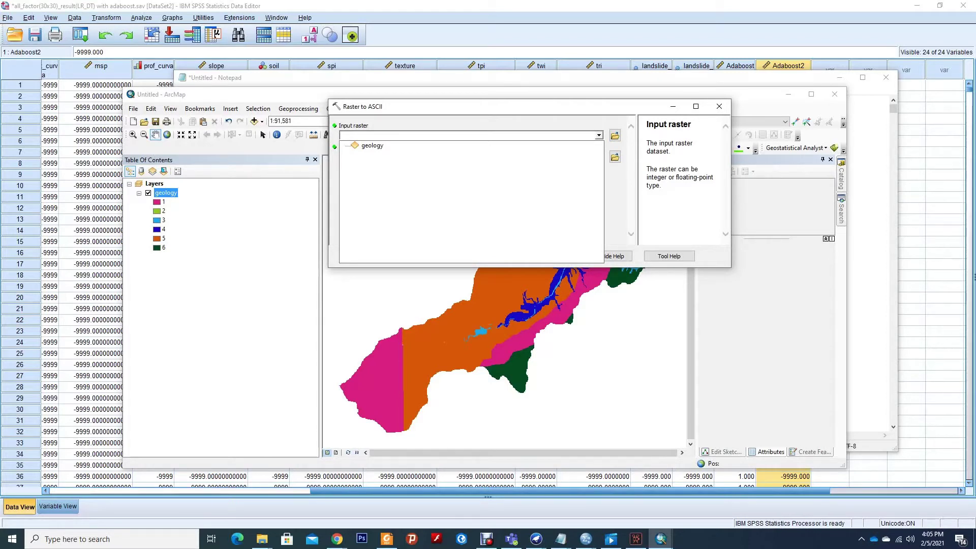
left_click(373, 145)
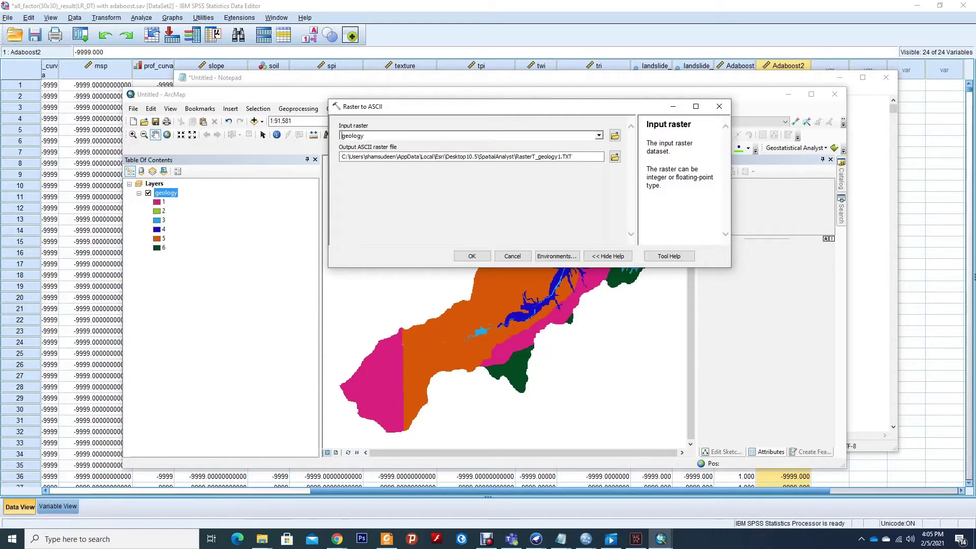
Set the output ASCII file to geology.TXT in the C: drive's WEKA Training folder and run the conversion.
left_click(615, 157)
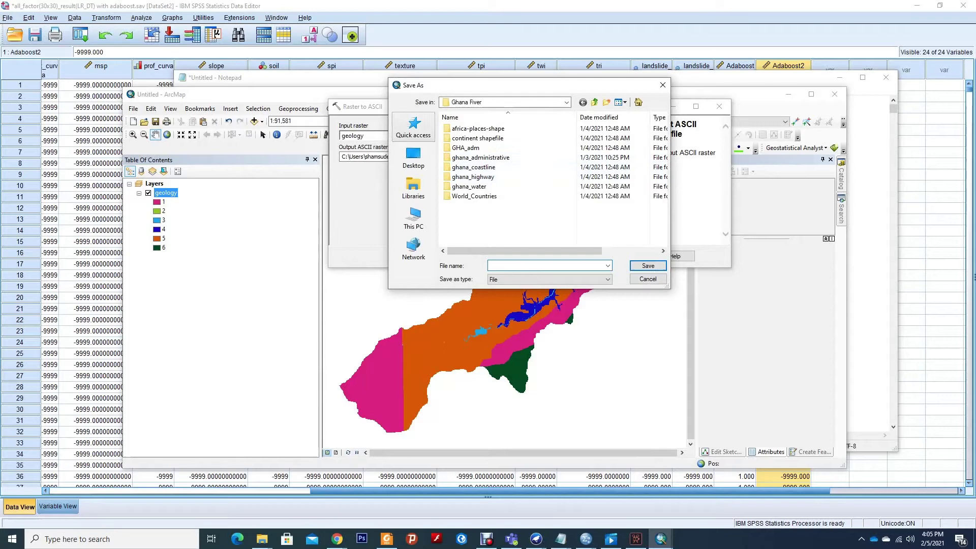
left_click(414, 218)
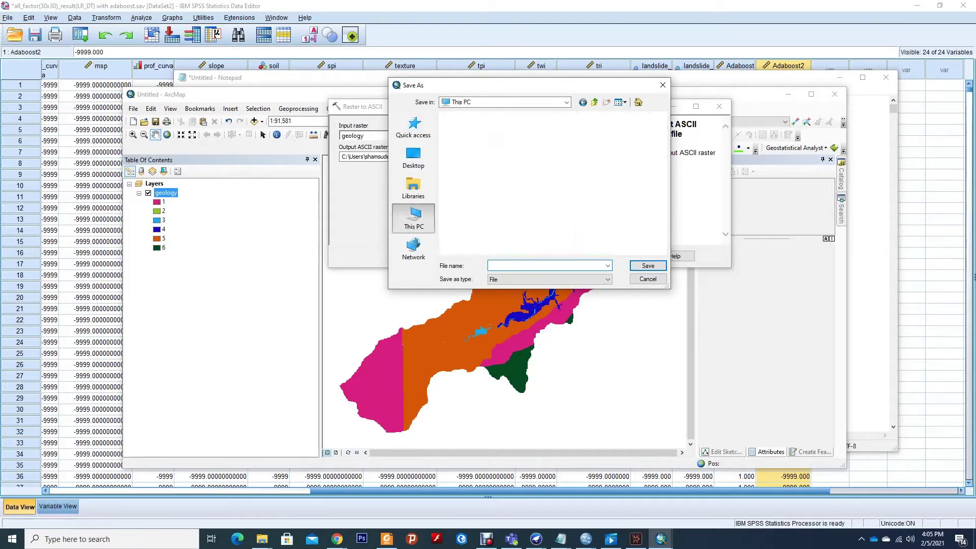
left_click_drag(663, 151, 663, 209)
left_click(496, 202)
double_click(496, 202)
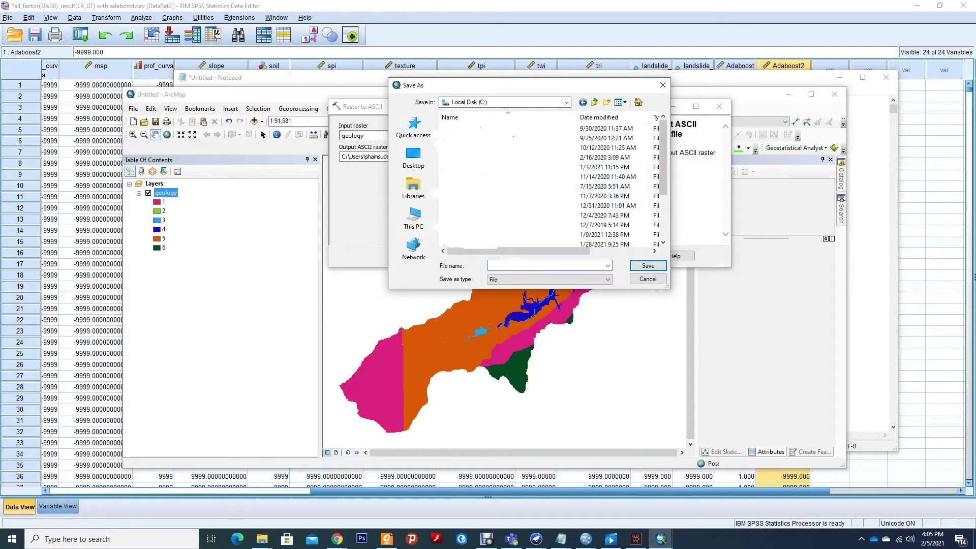
left_click_drag(663, 167, 663, 212)
double_click(508, 225)
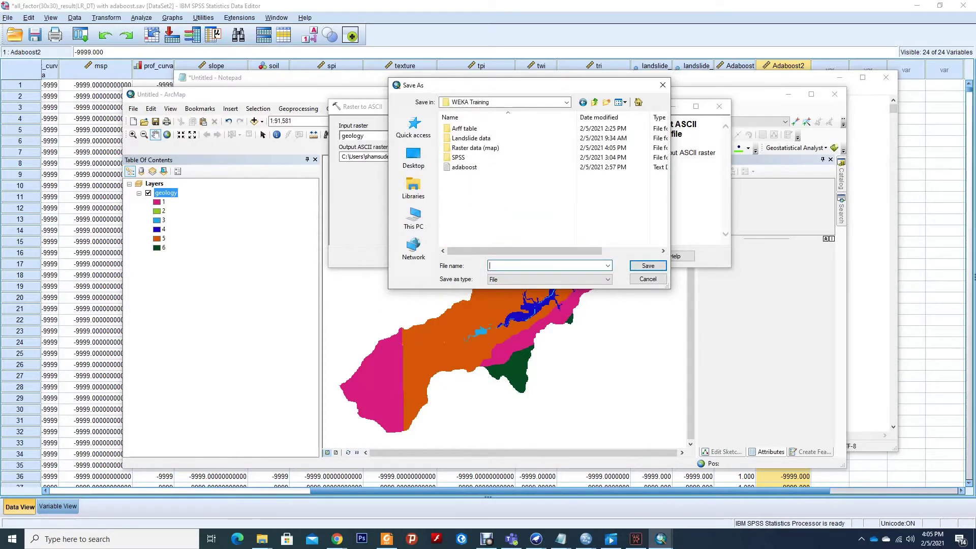
type("geology.TXT")
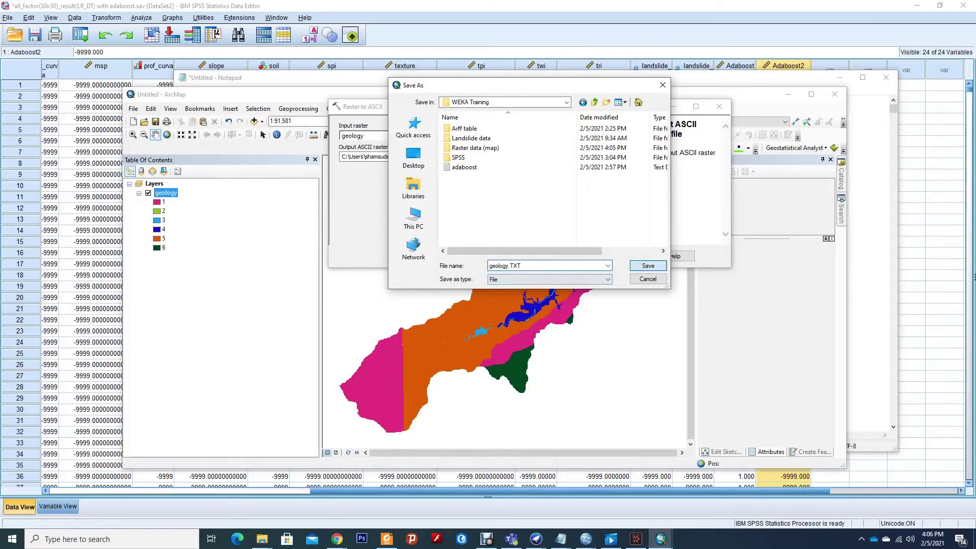
key("Return")
key("Return")
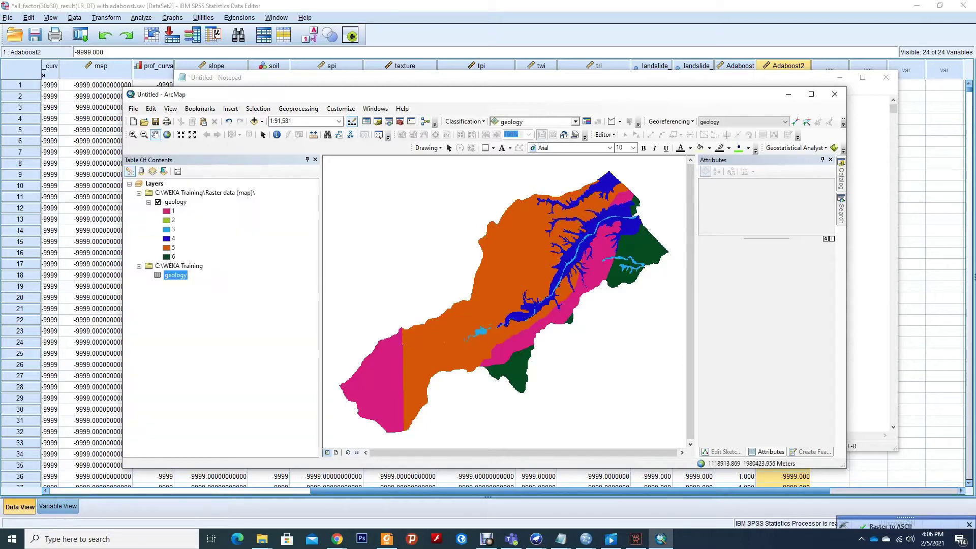
Check the WEKA Training folder for the exported geology files and return to the untitled Notepad document with the pasted values.
left_click(262, 539)
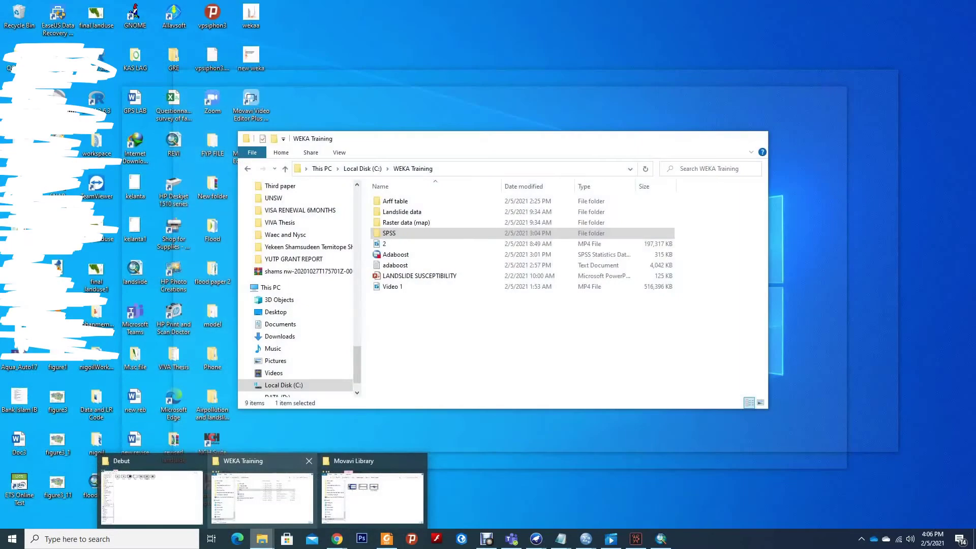
left_click(262, 495)
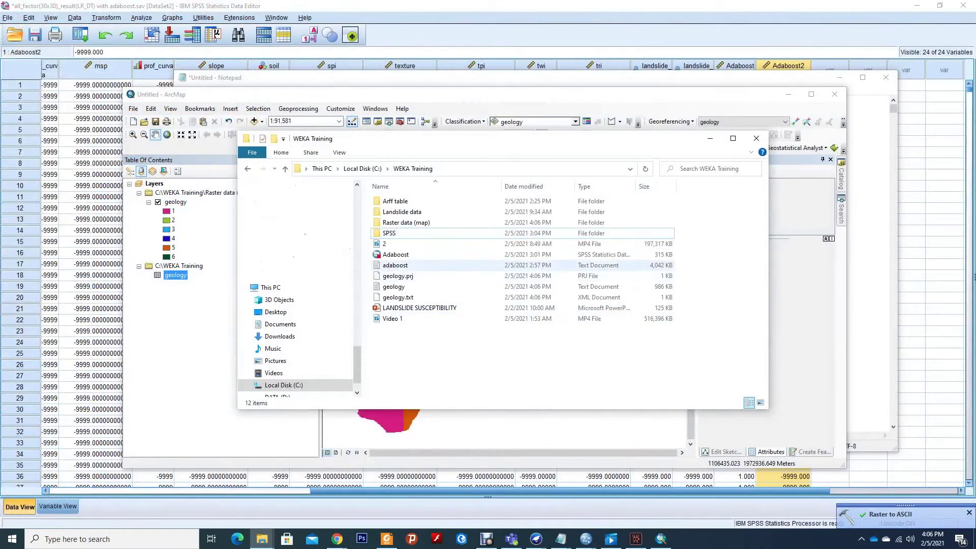
mouse_move(561, 539)
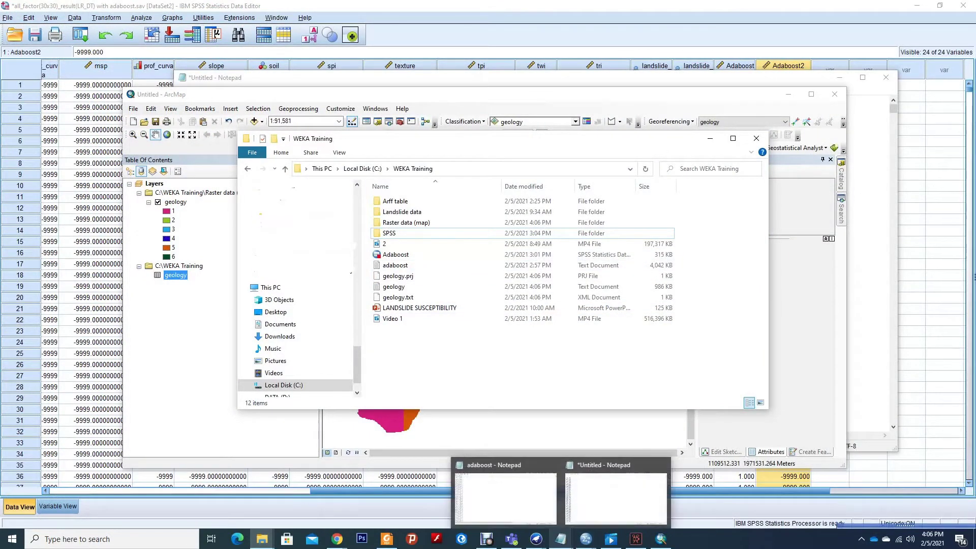
mouse_move(505, 495)
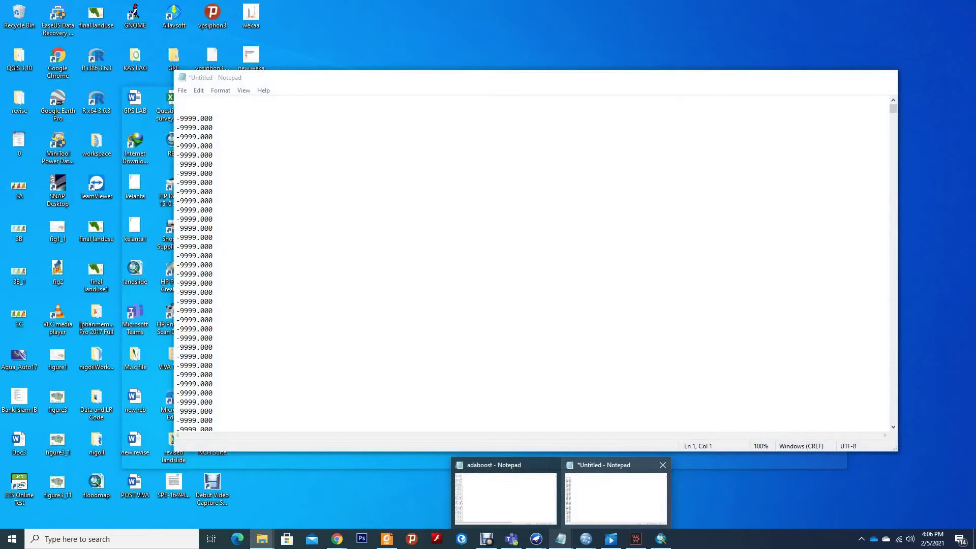
left_click(615, 496)
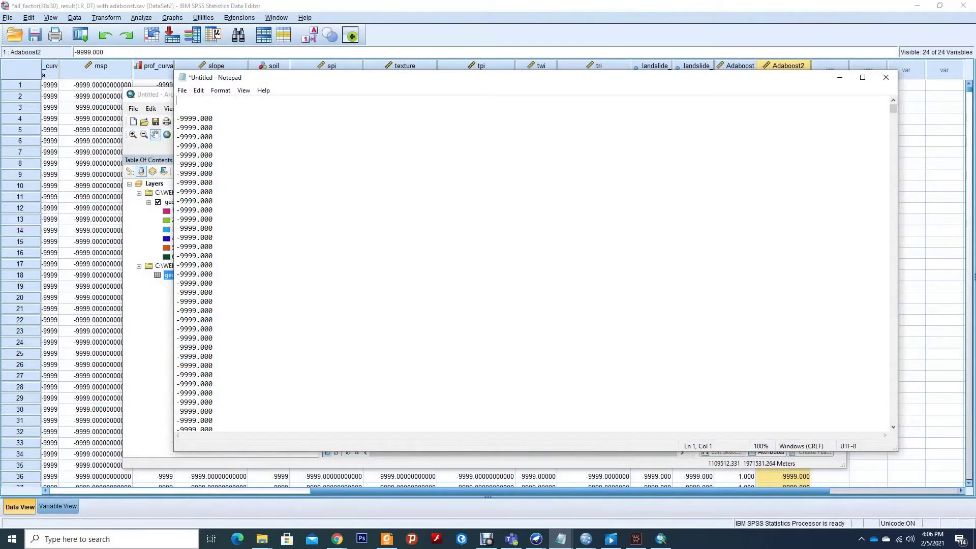
Start a new Notepad window and open the exported geology text file from the WEKA Training folder in it.
key("super")
type("no")
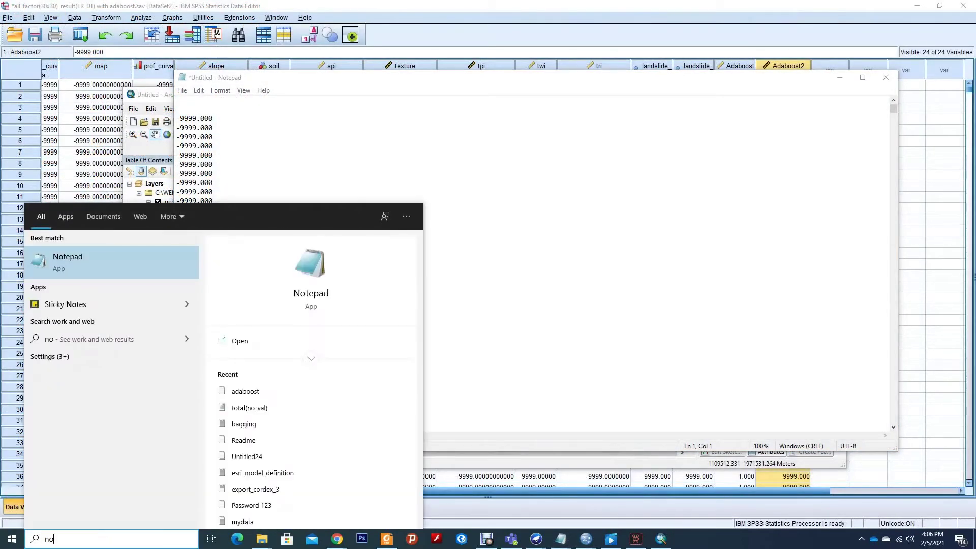
type("te")
key("Return")
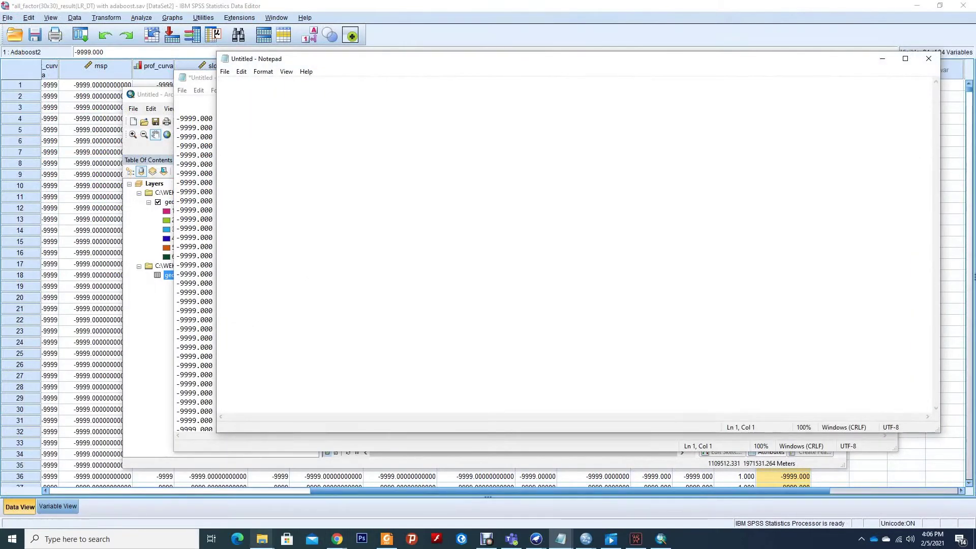
mouse_move(262, 539)
left_click(261, 498)
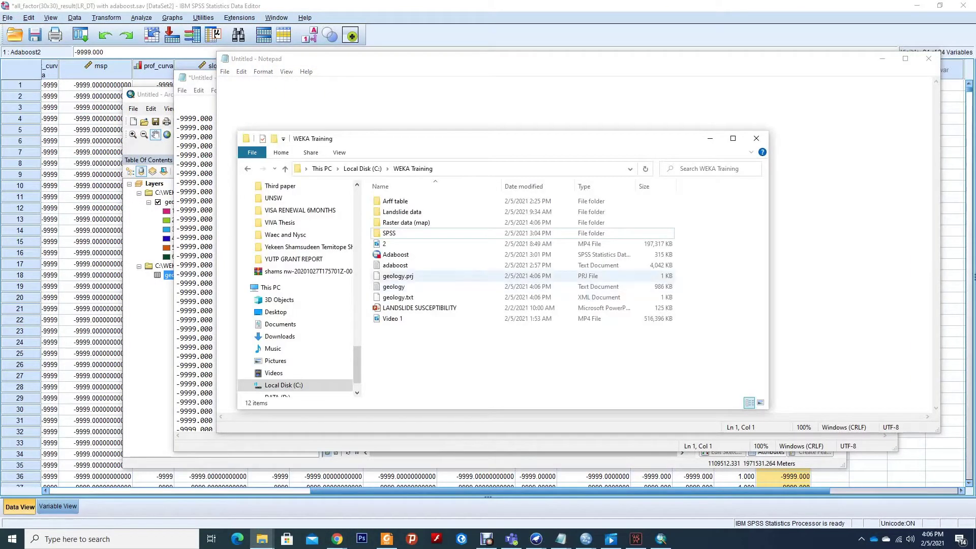
left_click(394, 287)
left_click_drag(395, 287, 417, 104)
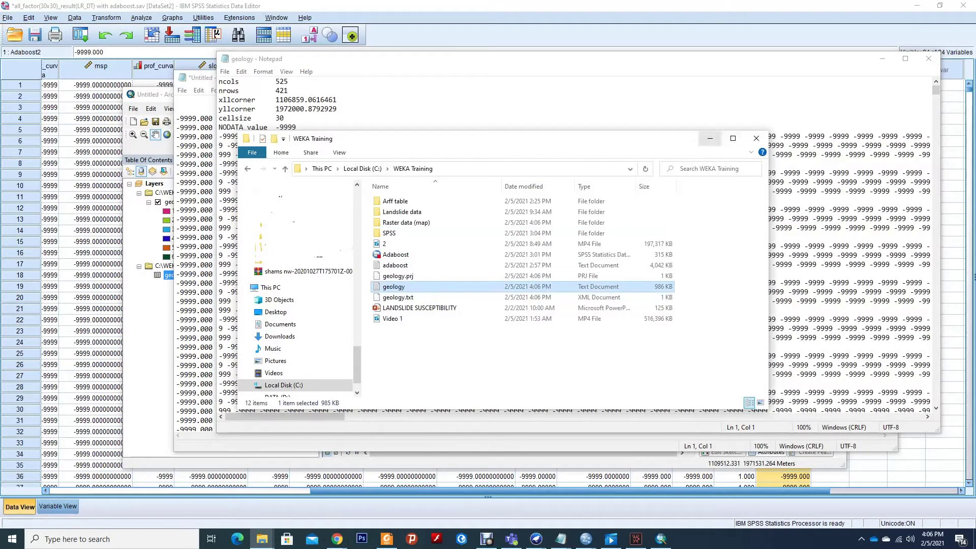
left_click(711, 138)
Copy the six header lines, ncols through NODATA_value, from the geology text and paste them above the values in the untitled document.
left_click_drag(297, 127, 219, 82)
key("ctrl+c")
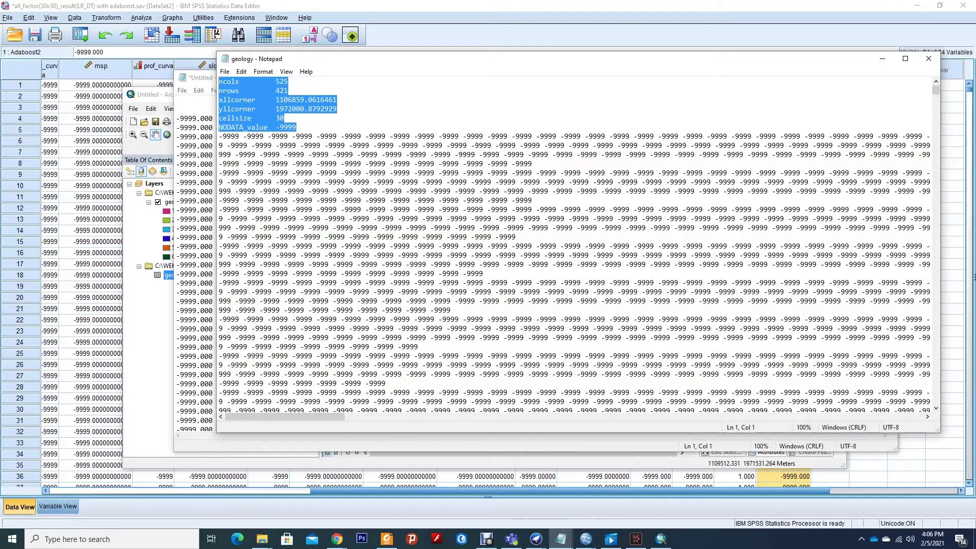
left_click(560, 539)
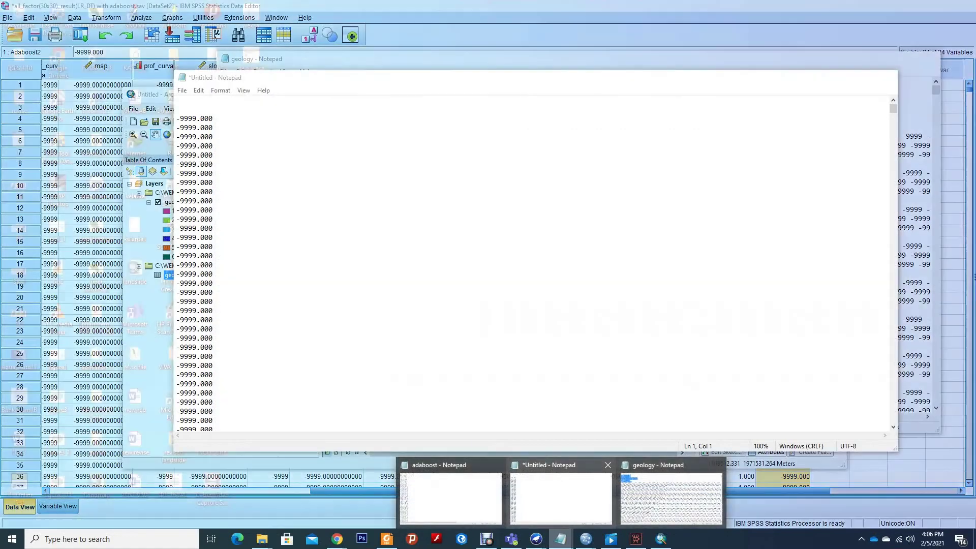
left_click(561, 496)
key("ctrl+v")
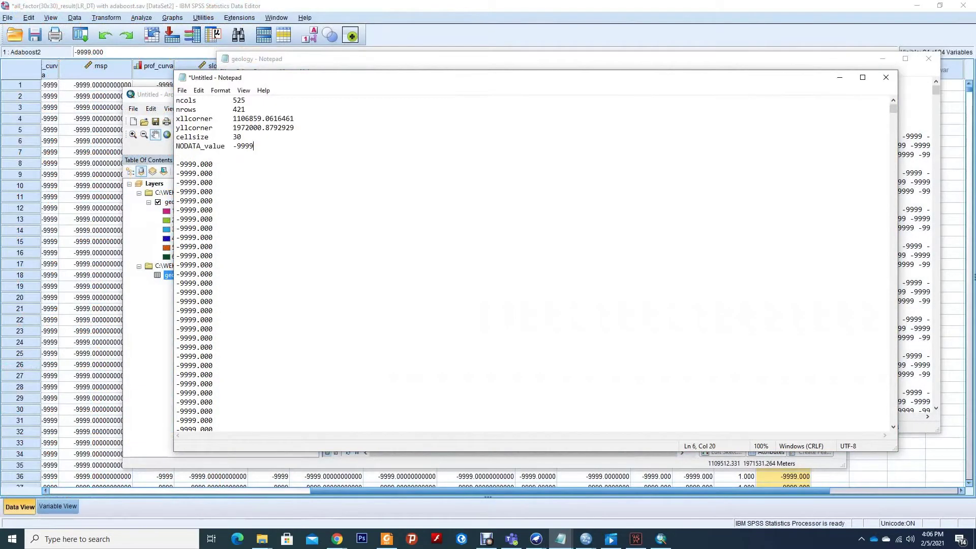
Compare with the geology text layout and delete the extra line after the NODATA_value row in the untitled document.
key("alt+Tab")
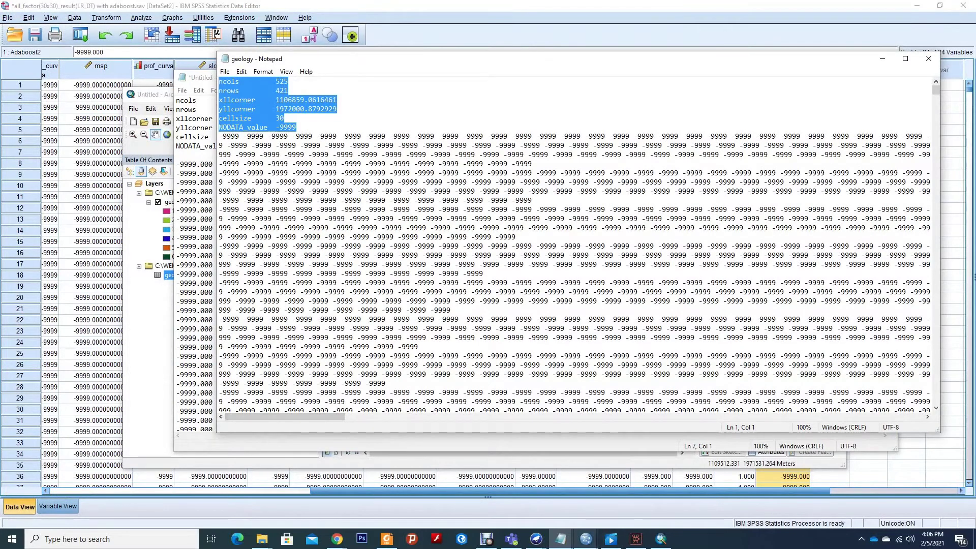
left_click(561, 539)
left_click(523, 480)
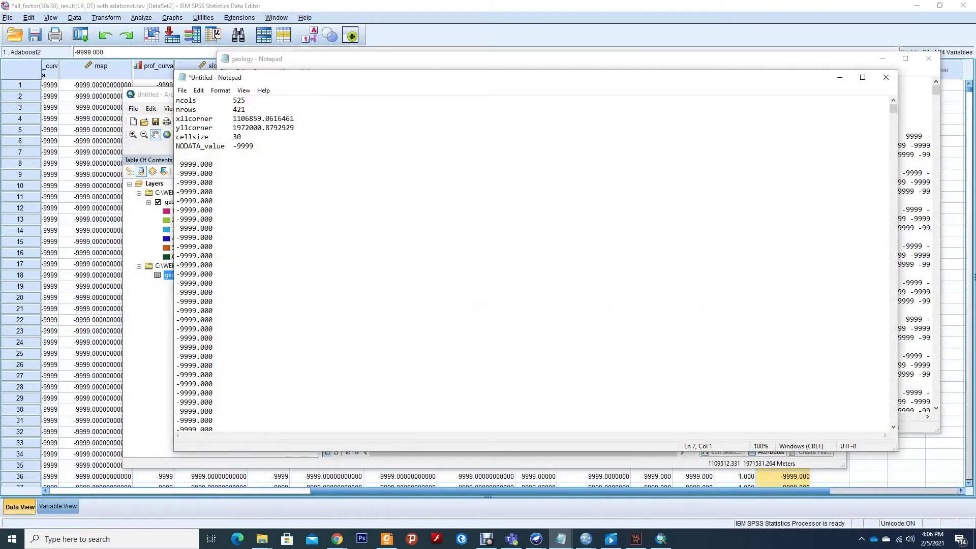
key("BackSpace")
Save the untitled document as the text file Adaboost_susc in the C: drive's WEKA Training folder.
key("ctrl+s")
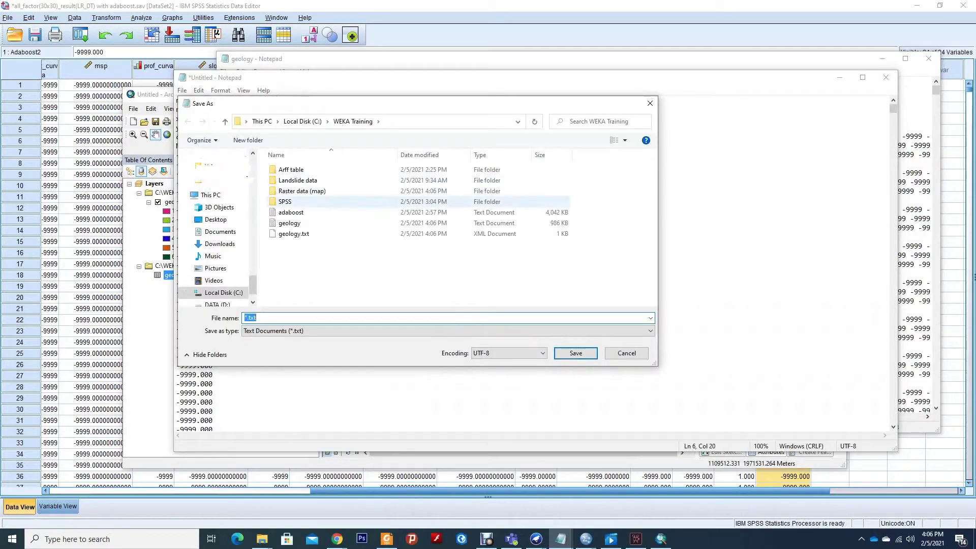
type("A")
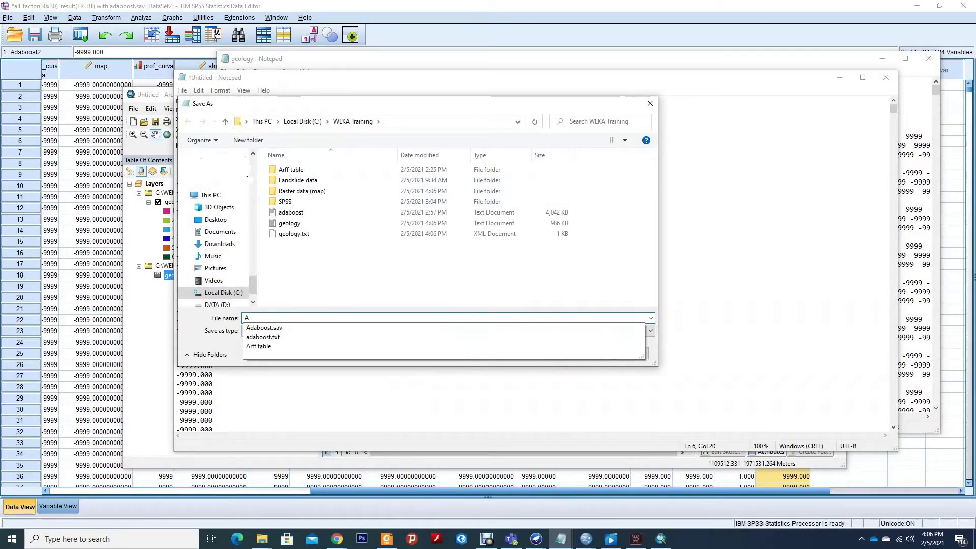
type("dab")
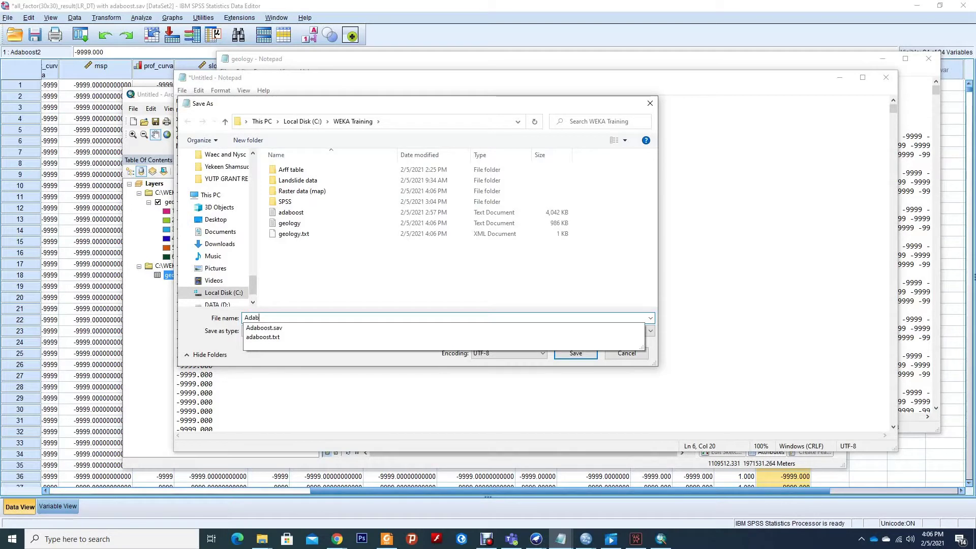
type("o")
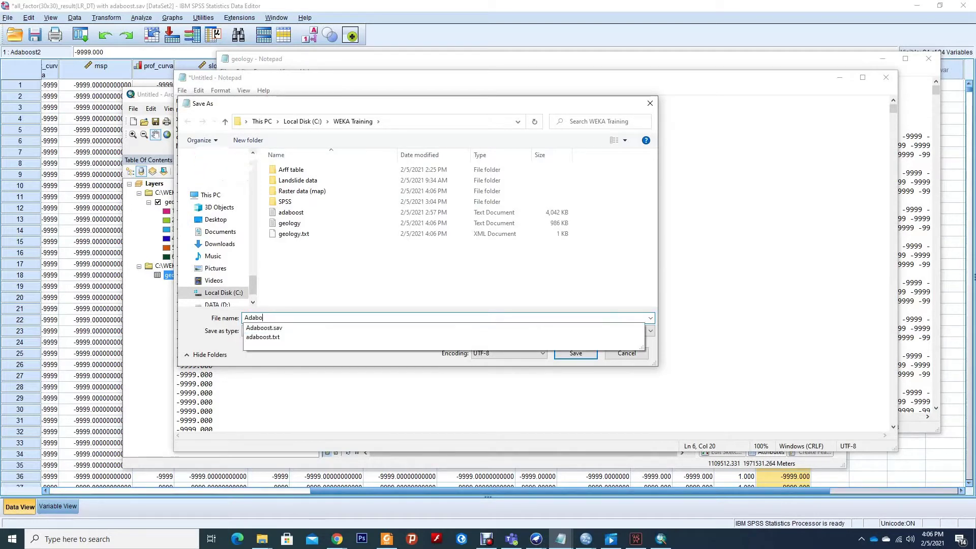
type("ost_susc")
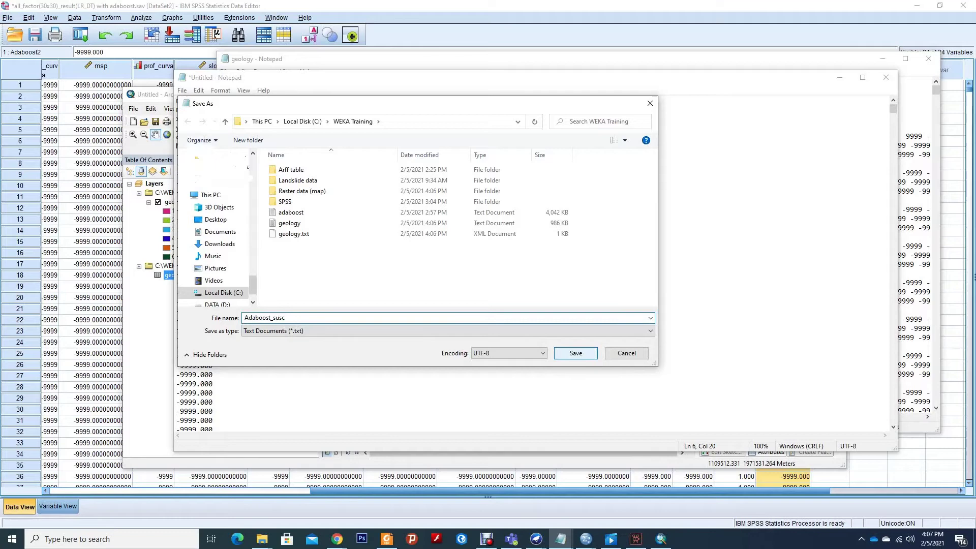
key("Return")
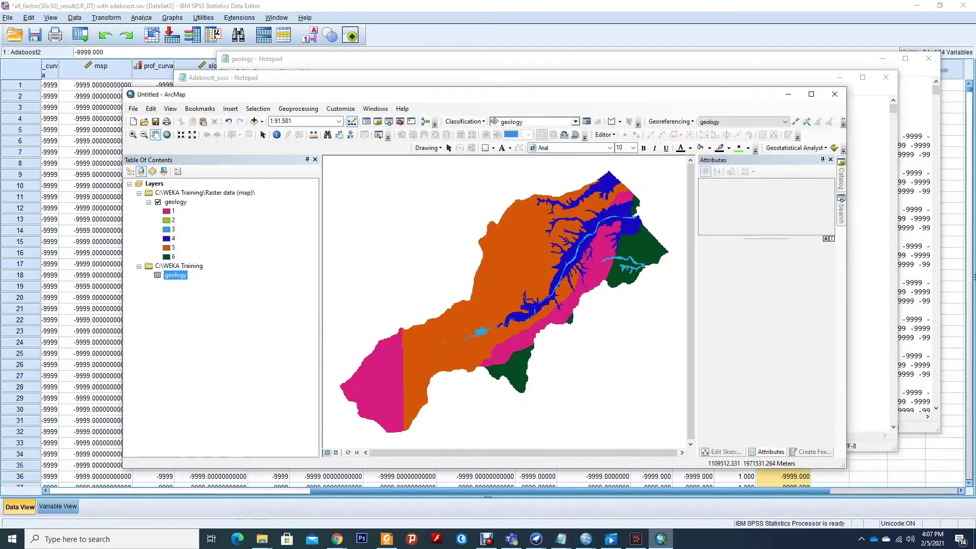
In ArcMap, remove the geology raster and the geology text table from the map.
left_click(220, 193)
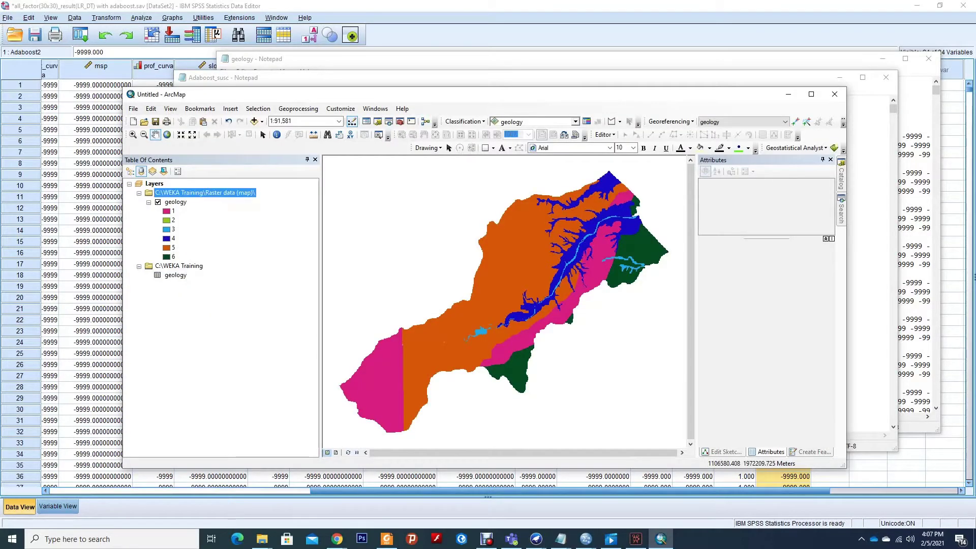
right_click(205, 192)
left_click(223, 200)
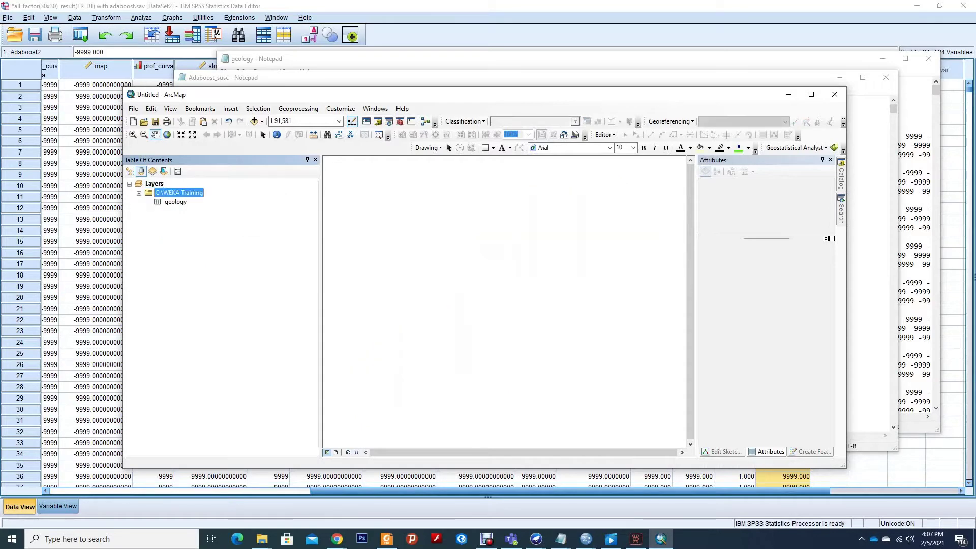
right_click(179, 193)
left_click(204, 201)
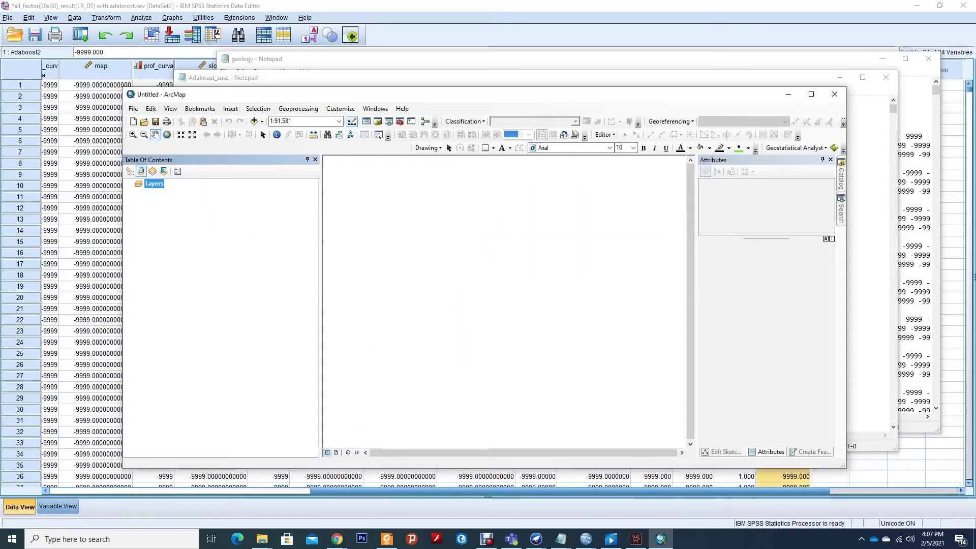
Add the Adaboost_susc text file from the WEKA Training folder to the map and dismiss the unknown spatial reference warning.
mouse_move(262, 539)
left_click(257, 490)
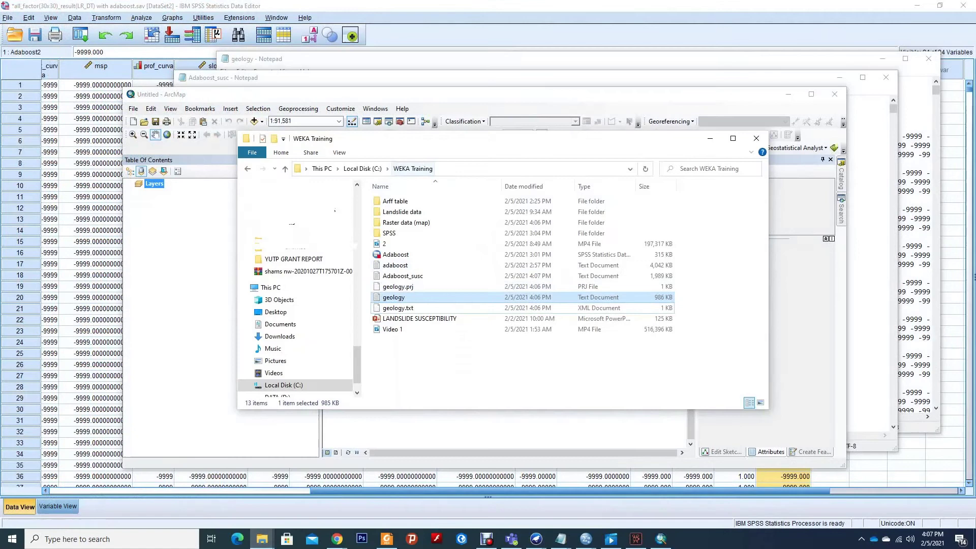
left_click_drag(388, 141, 654, 133)
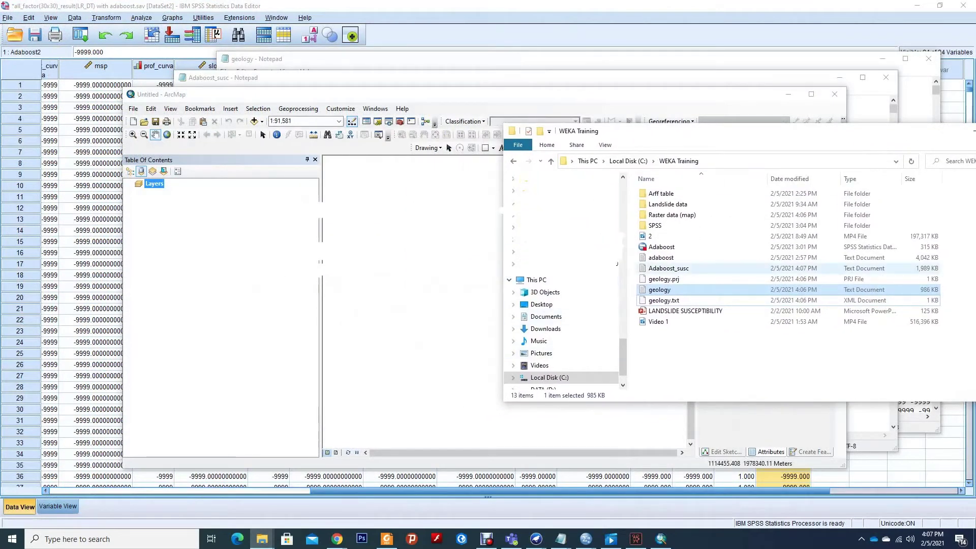
left_click_drag(687, 269, 219, 209)
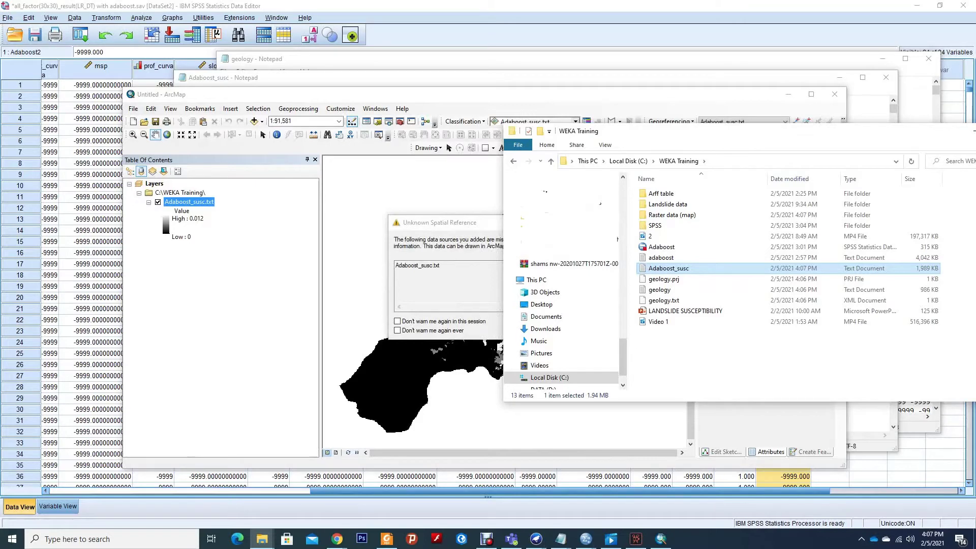
left_click(448, 285)
left_click(556, 330)
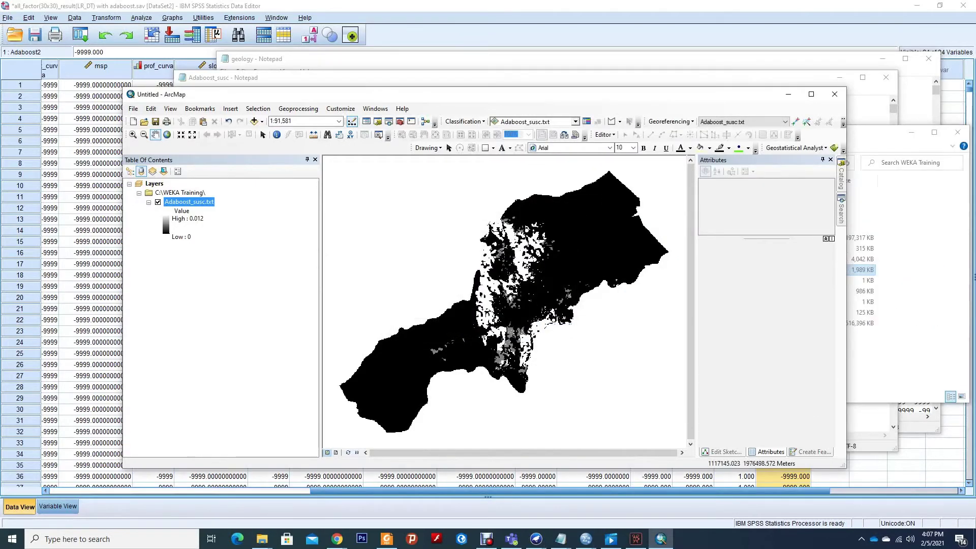
mouse_move(661, 539)
left_click_drag(575, 326, 586, 319)
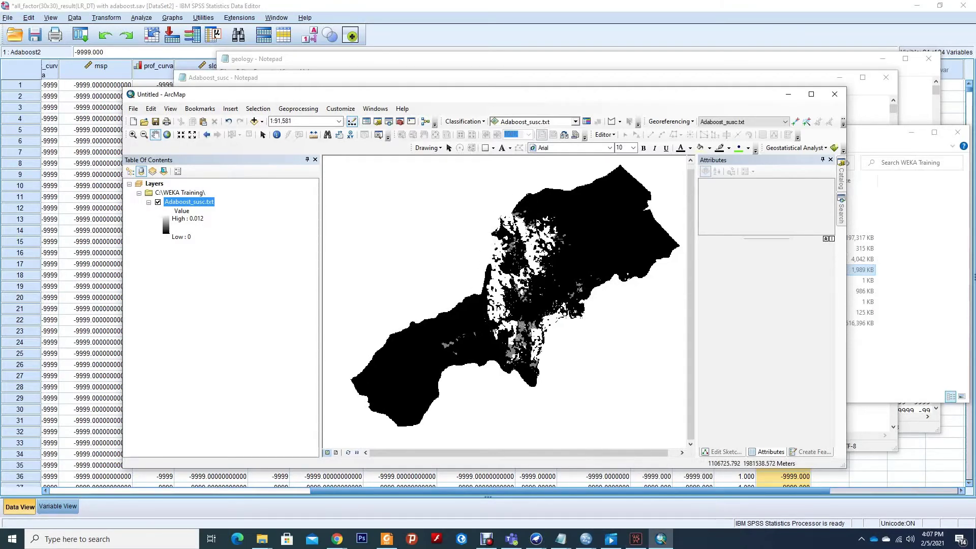
left_click(166, 227)
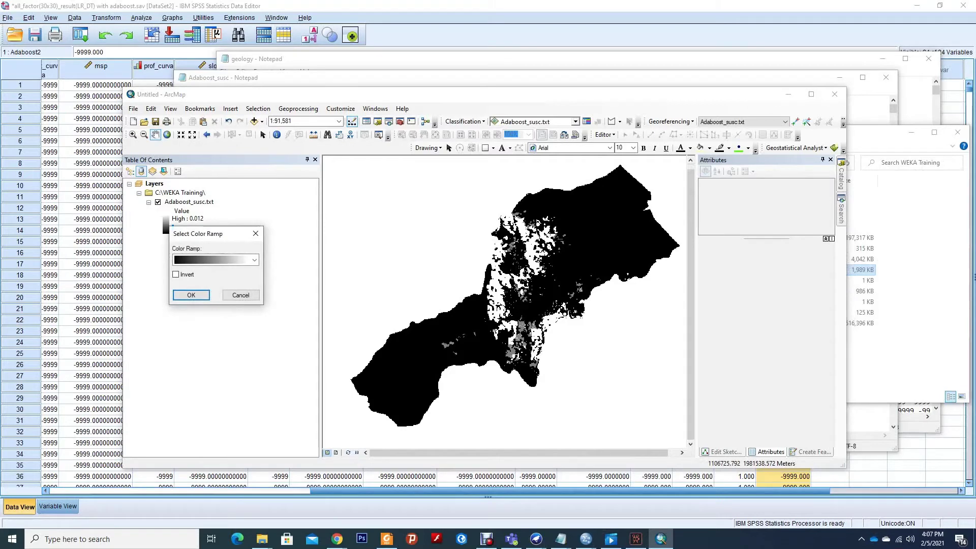
left_click(256, 234)
Set the Adaboost_susc.txt layer's symbology to Classified with 5 natural-breaks classes, computing the required histogram.
left_click(189, 202)
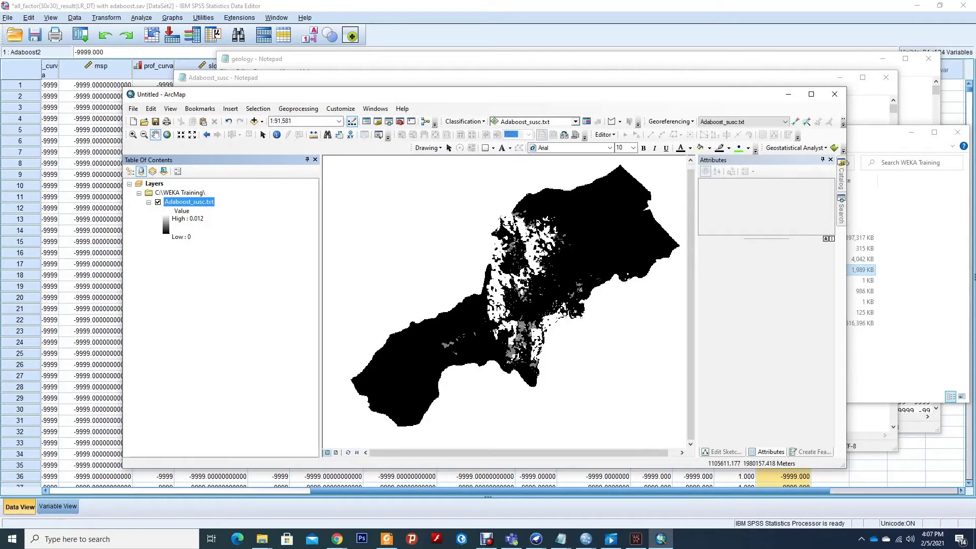
right_click(202, 202)
left_click(234, 351)
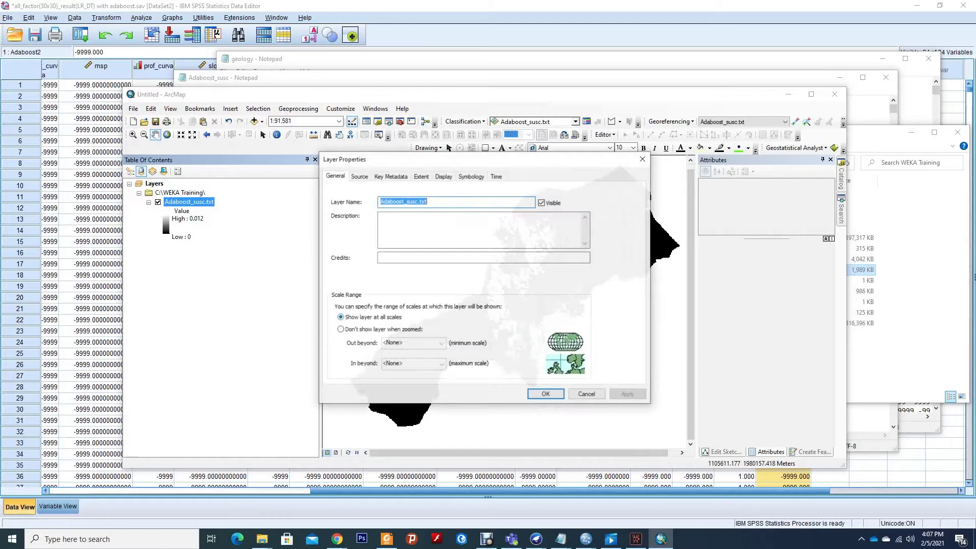
left_click(471, 175)
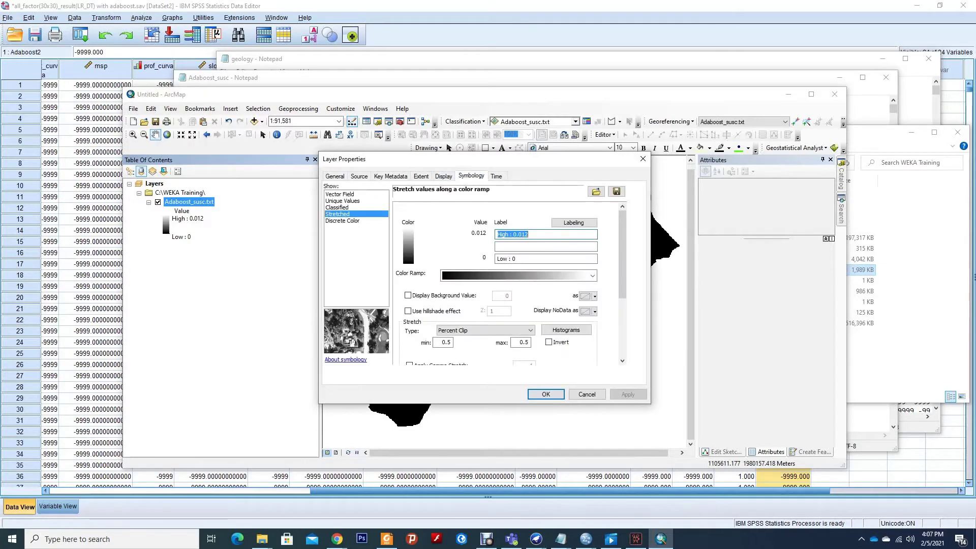
left_click(338, 208)
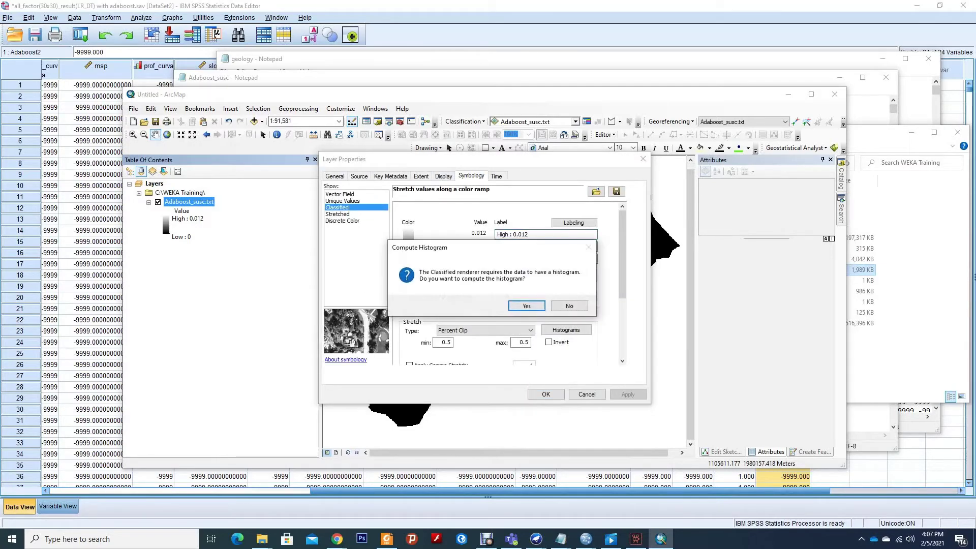
left_click(527, 306)
left_click(558, 239)
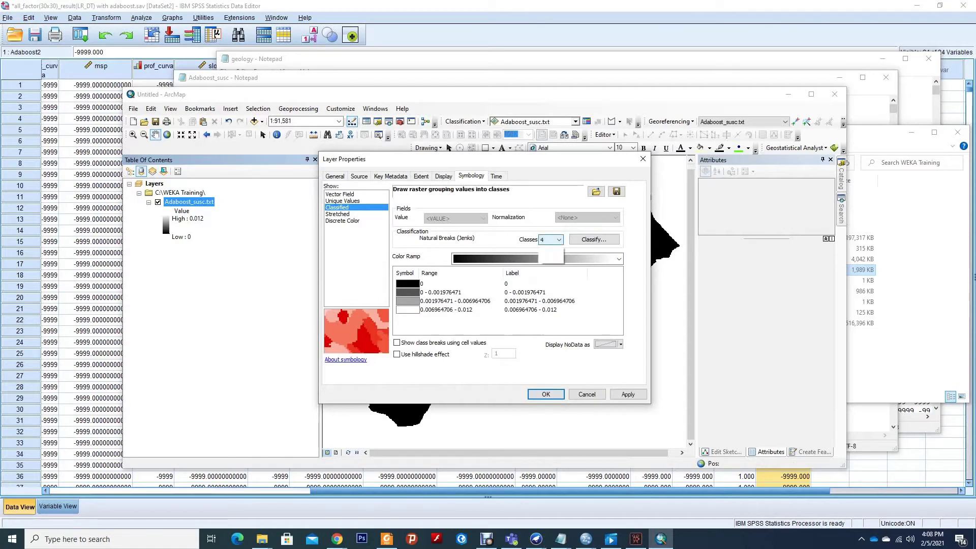
left_click(546, 262)
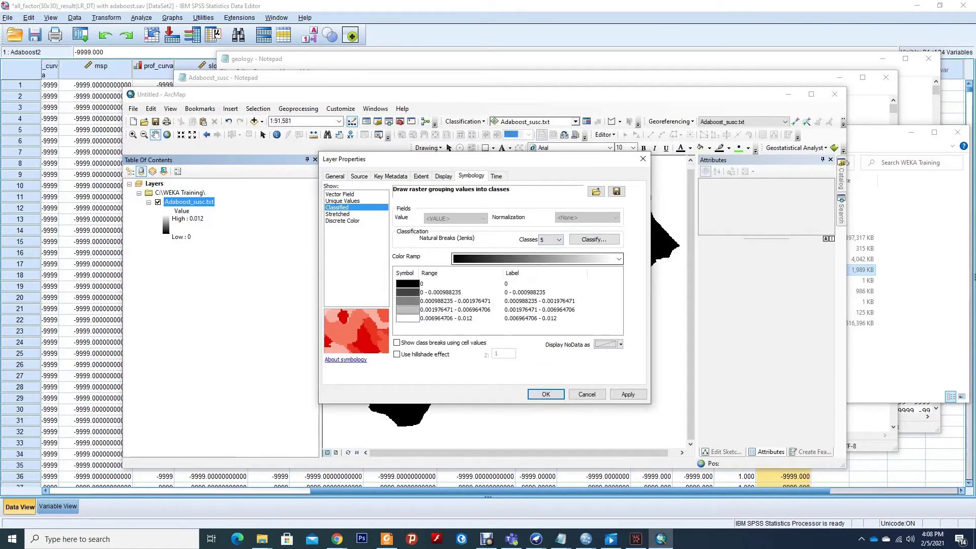
Apply the green-yellow-red color ramp to the five classes of the Adaboost_susc.txt layer and close its properties.
left_click(595, 240)
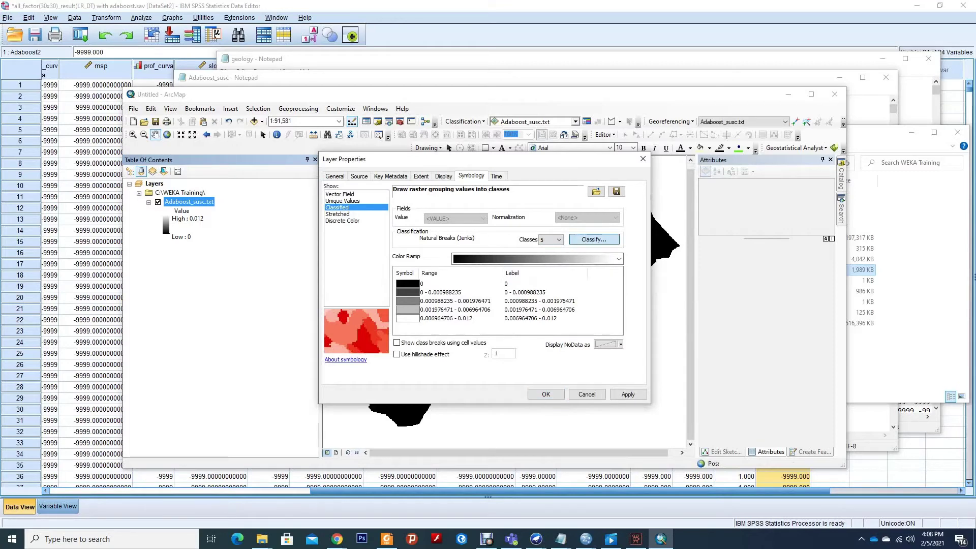
left_click(621, 377)
left_click(570, 259)
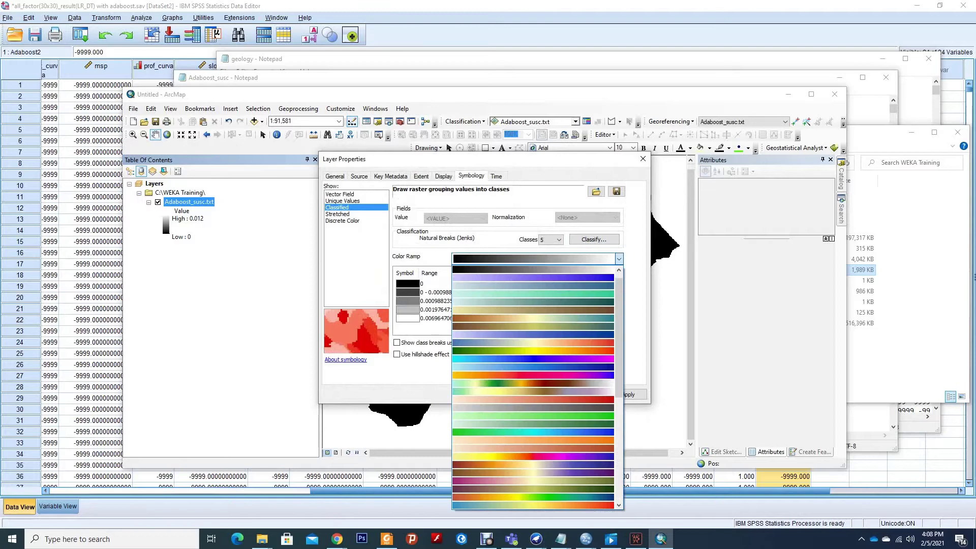
left_click(533, 351)
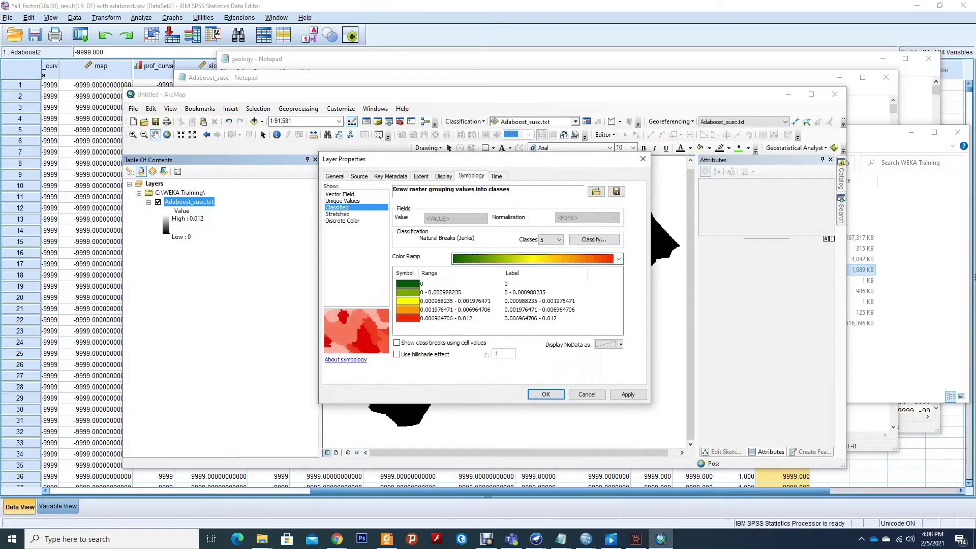
left_click(629, 394)
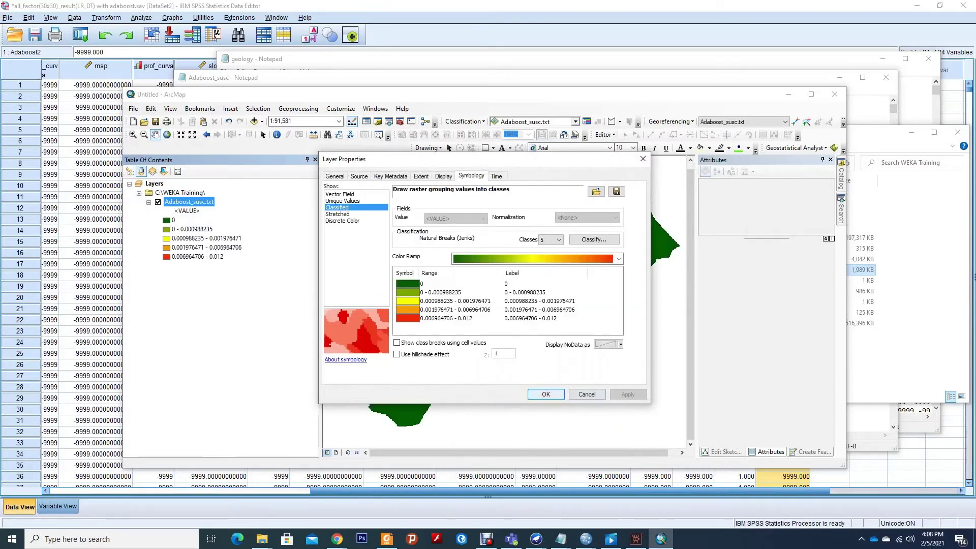
left_click(546, 394)
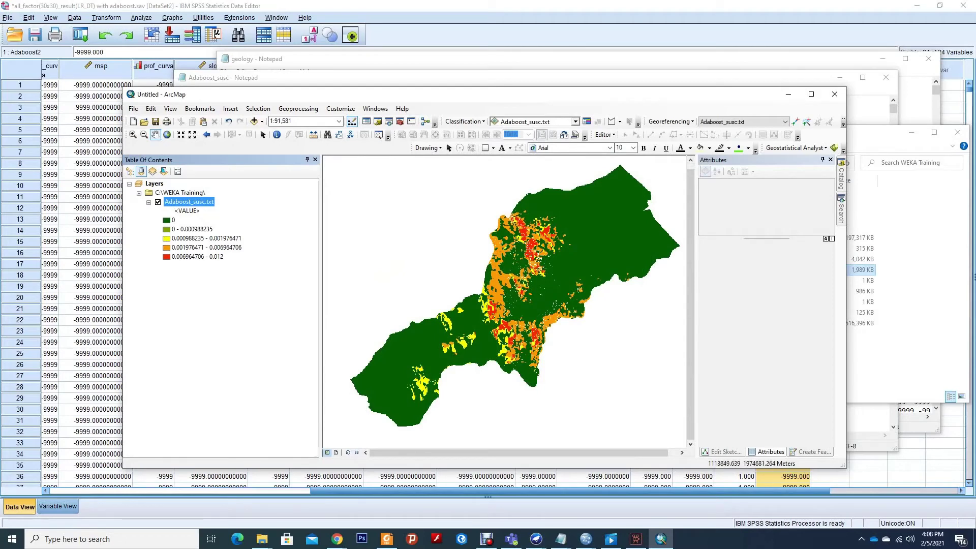
In the Adaboost_susc.txt layer's symbology, label the lowest class Very Low and the second class low.
left_click_drag(526, 360, 541, 299)
scroll(491, 290, "down", 2)
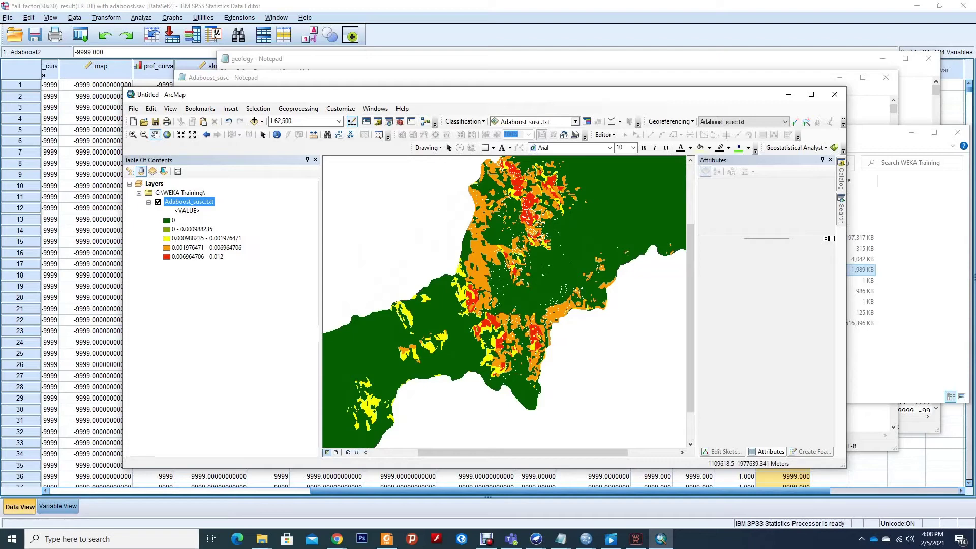
right_click(196, 202)
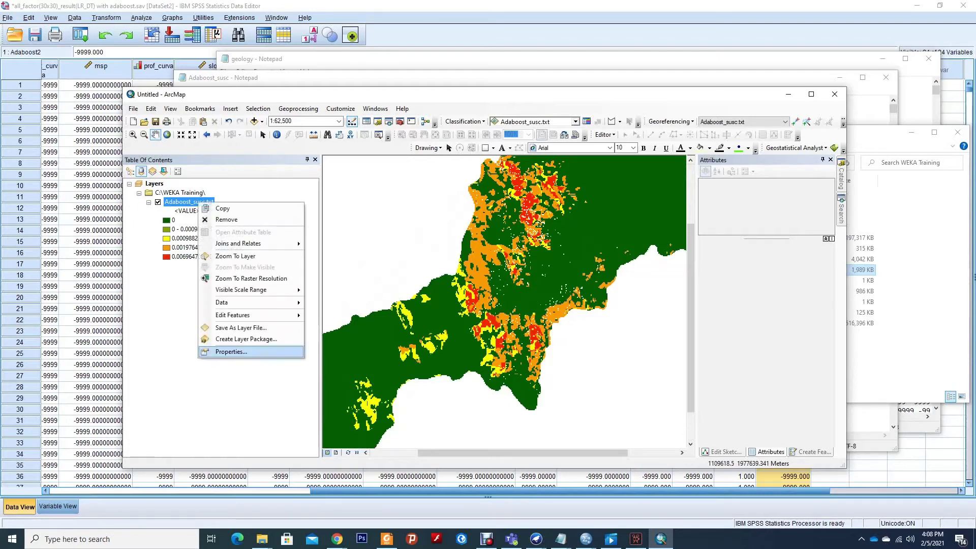
left_click(219, 349)
left_click(519, 293)
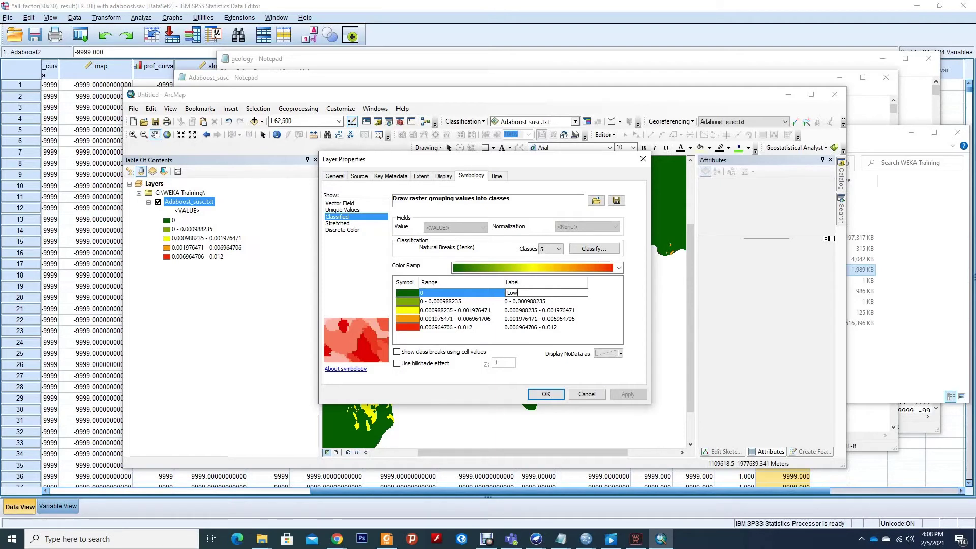
key("BackSpace")
key("BackSpace")
type("V")
key("Return")
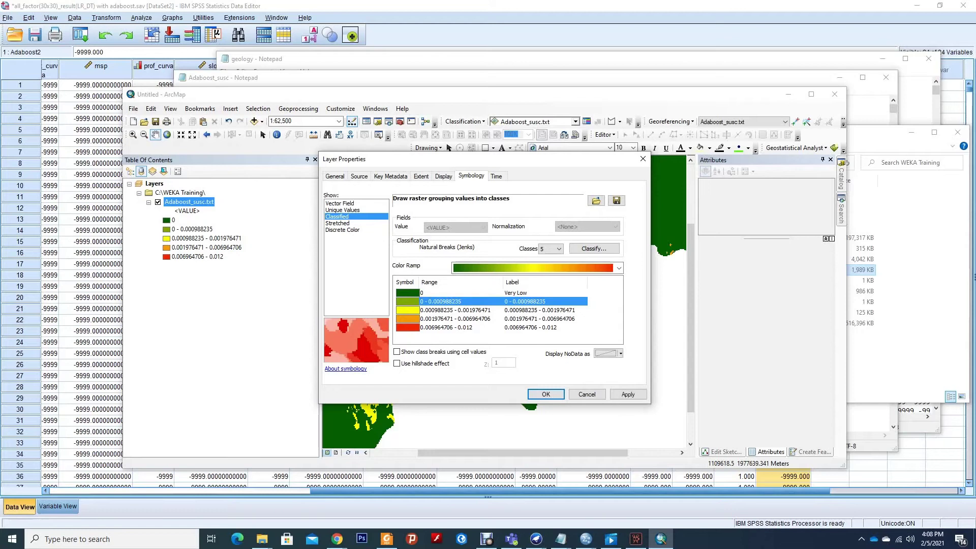
type("low")
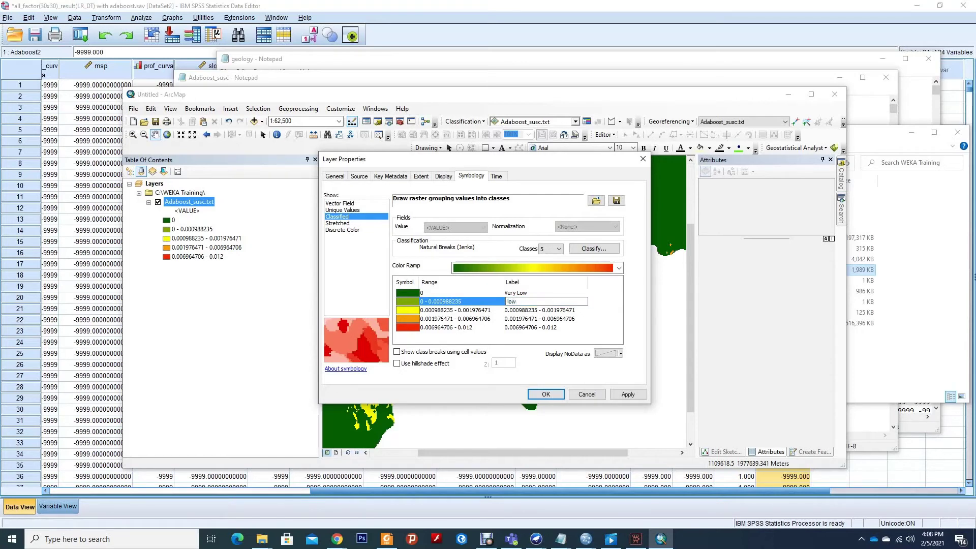
key("Tab")
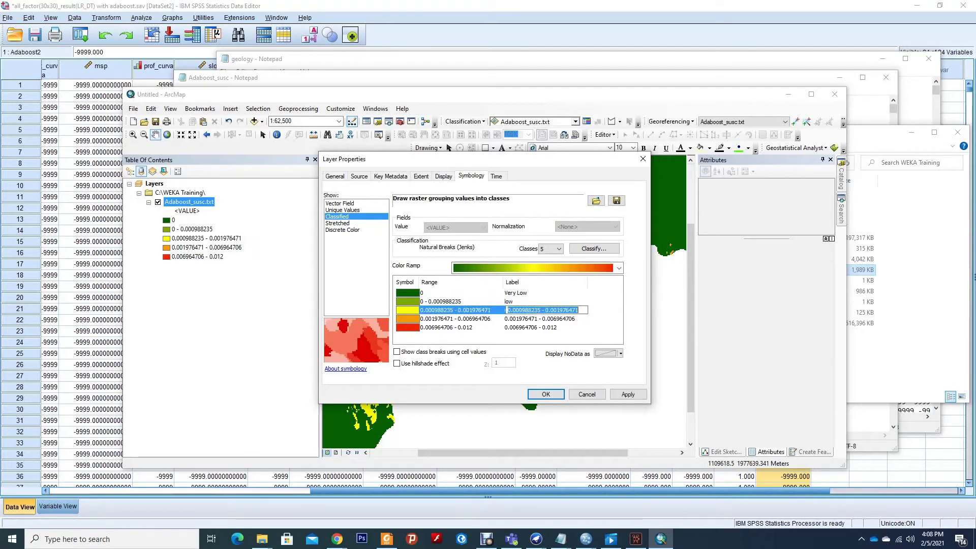
Label the yellow third class Moderate and the orange fourth class High.
type("mO")
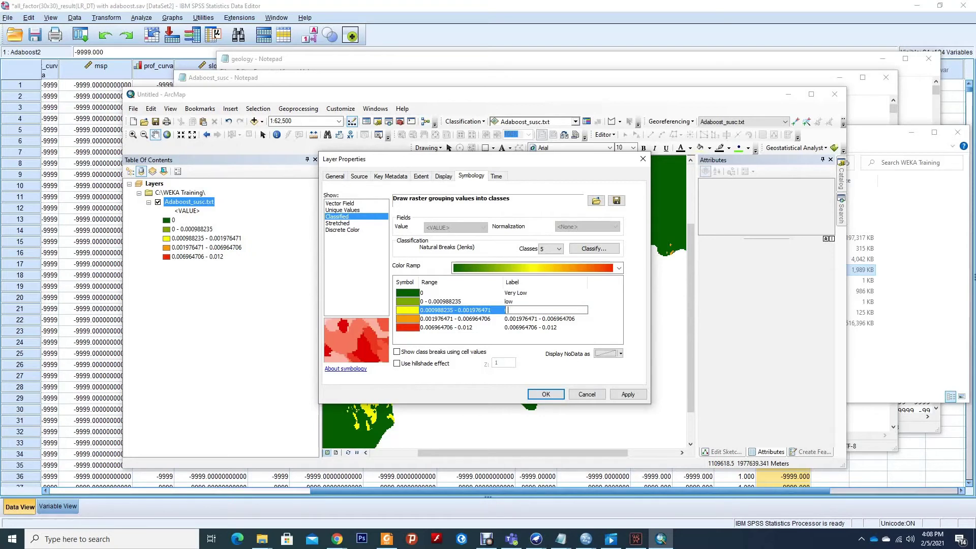
type("Mo")
type("derate")
key("Return")
left_click(547, 319)
type("h")
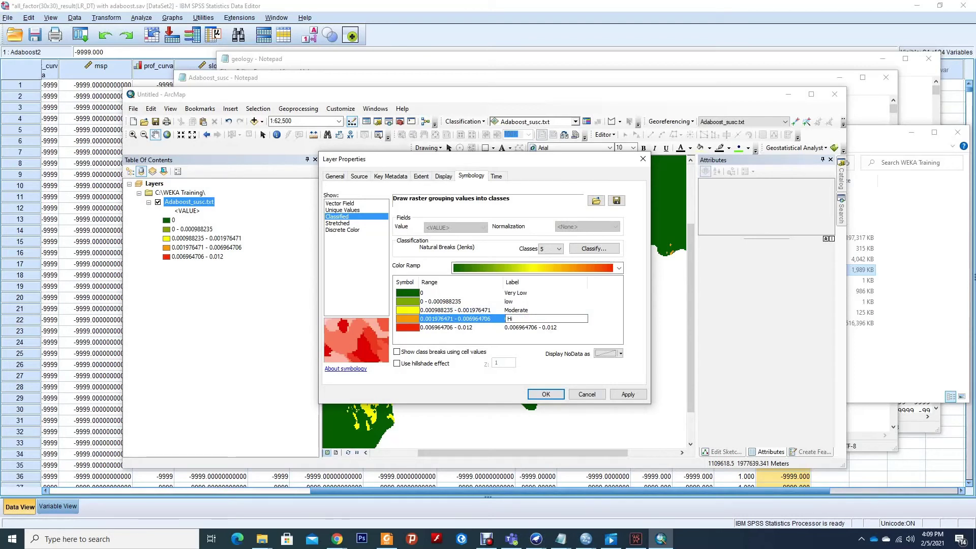
key("Return")
Label the red highest class Very high and apply the new class labels to the layer.
left_click(534, 327)
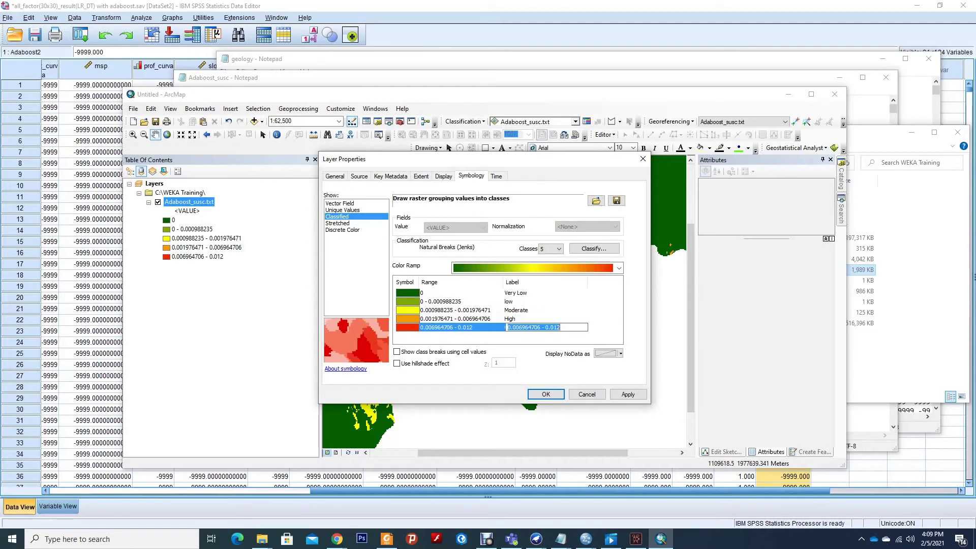
type("Very hig")
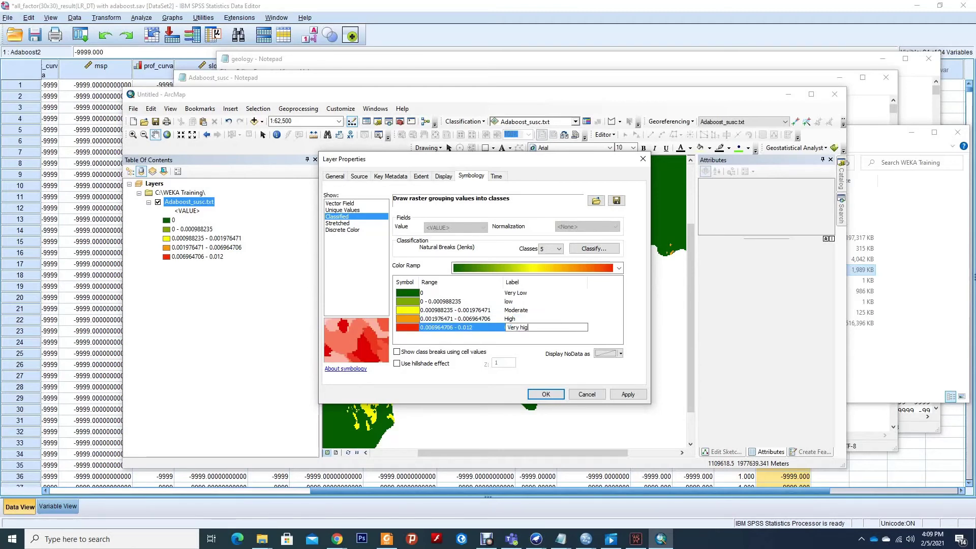
type("h")
key("Return")
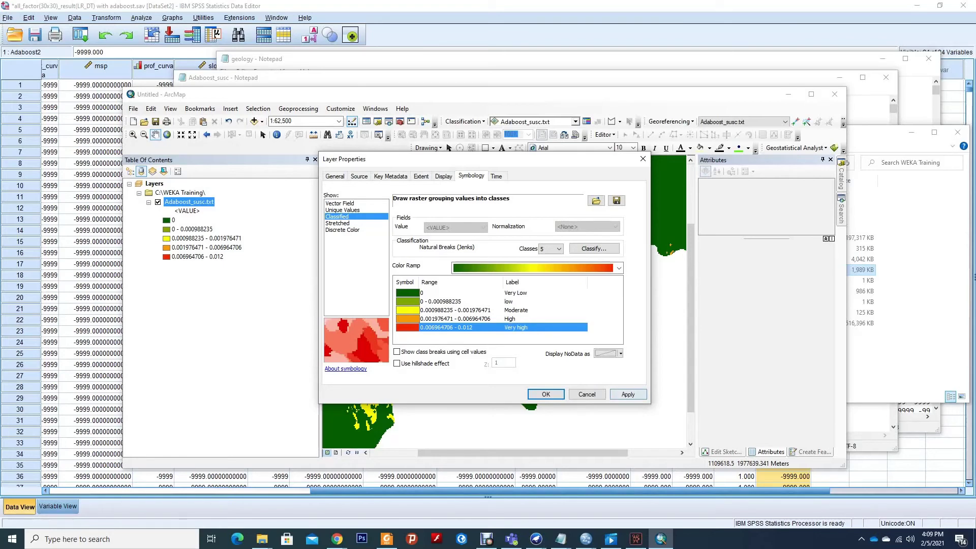
left_click(628, 394)
left_click(545, 394)
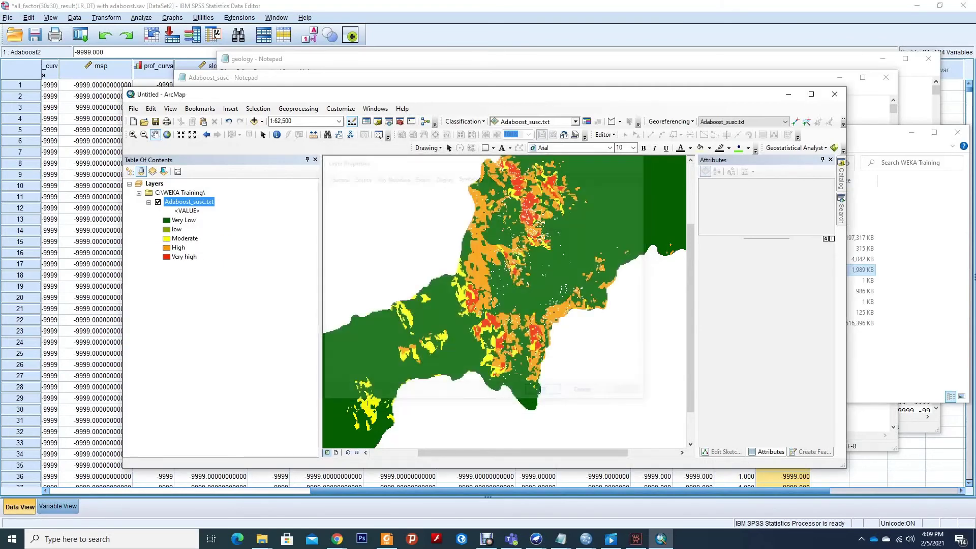
Examine the distribution of the susceptibility classes across the map, both in detail and as a whole.
scroll(553, 344, "down", 2)
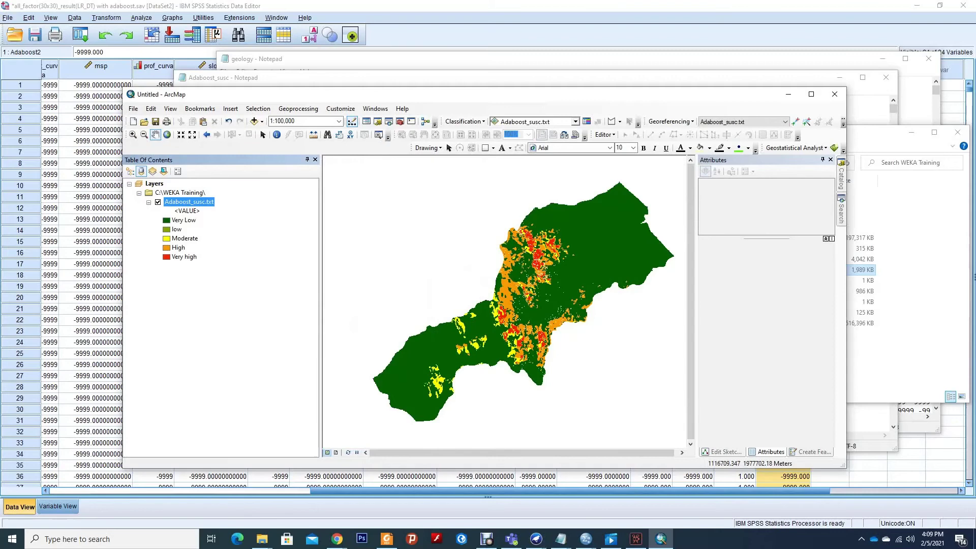
scroll(503, 300, "up", 6)
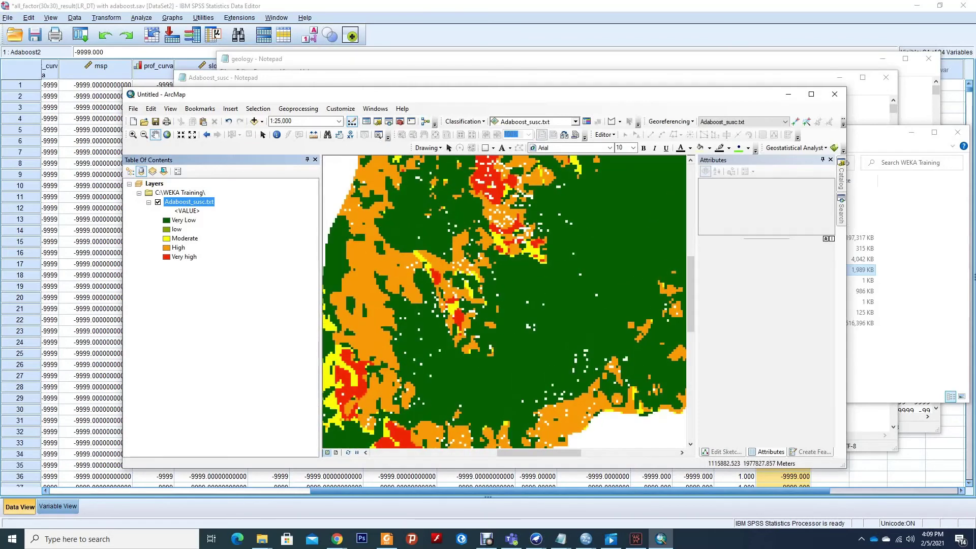
scroll(504, 300, "down", 4)
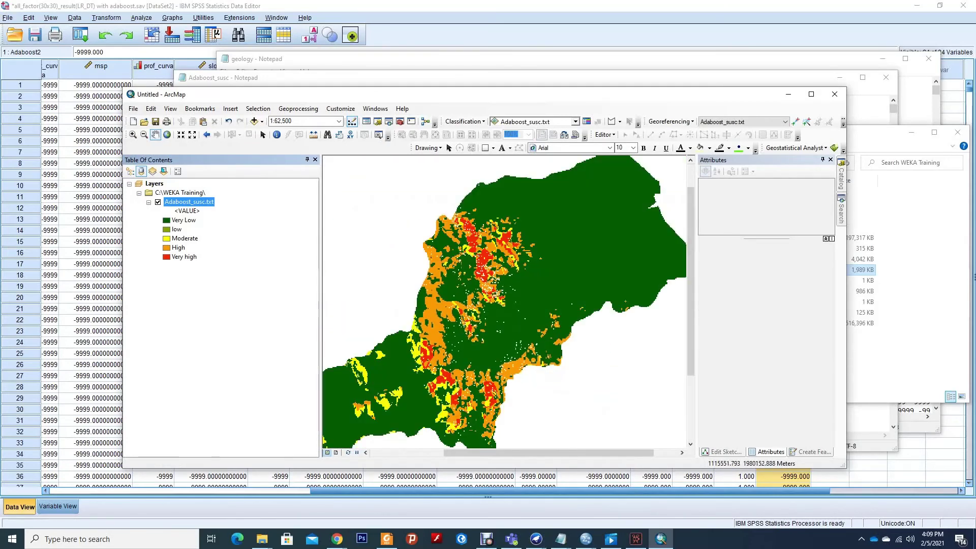
scroll(496, 293, "down", 1)
scroll(496, 293, "down", 1)
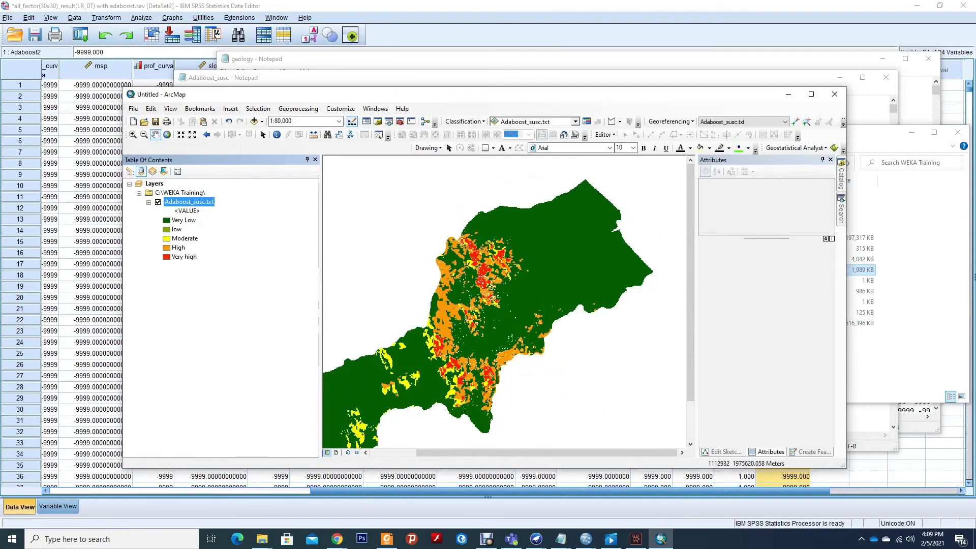
left_click_drag(488, 297, 555, 268)
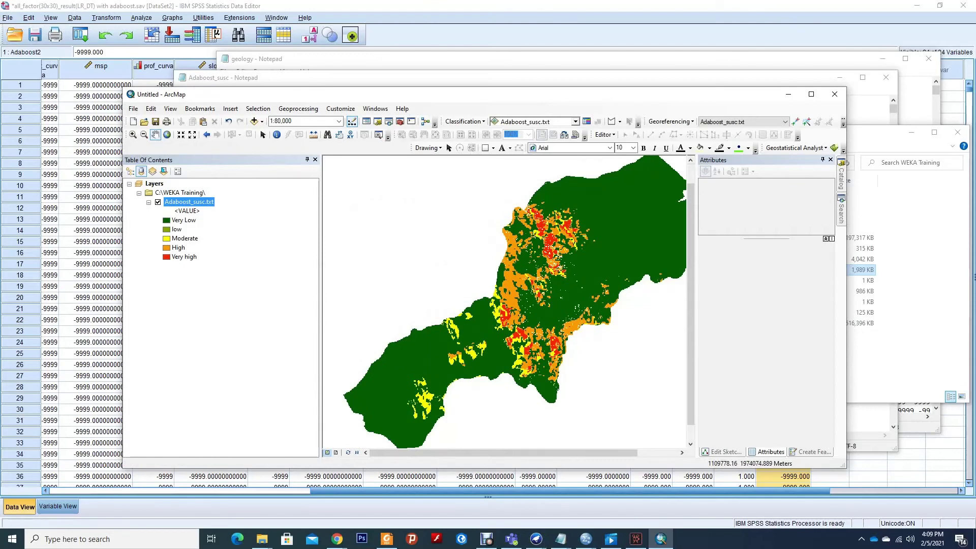
left_click(262, 121)
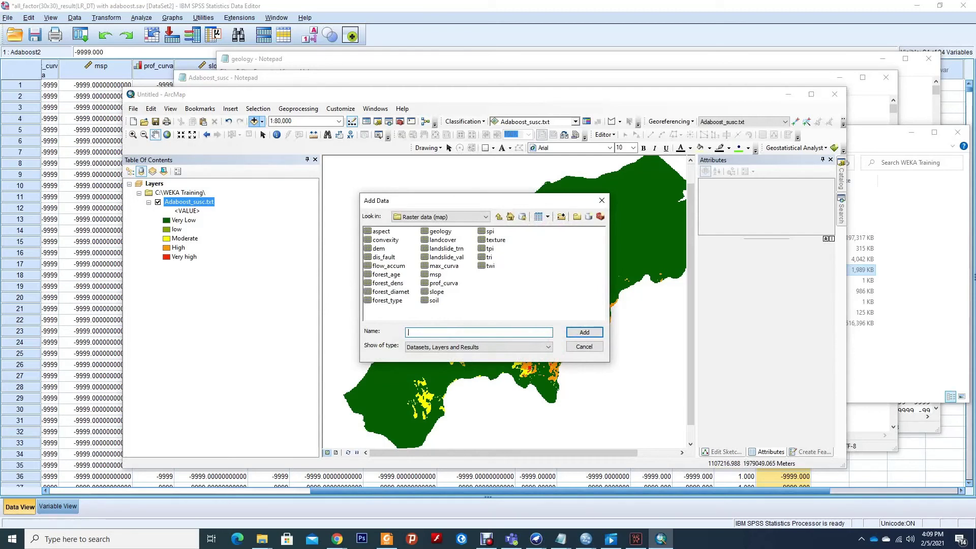
type("tri")
key("Return")
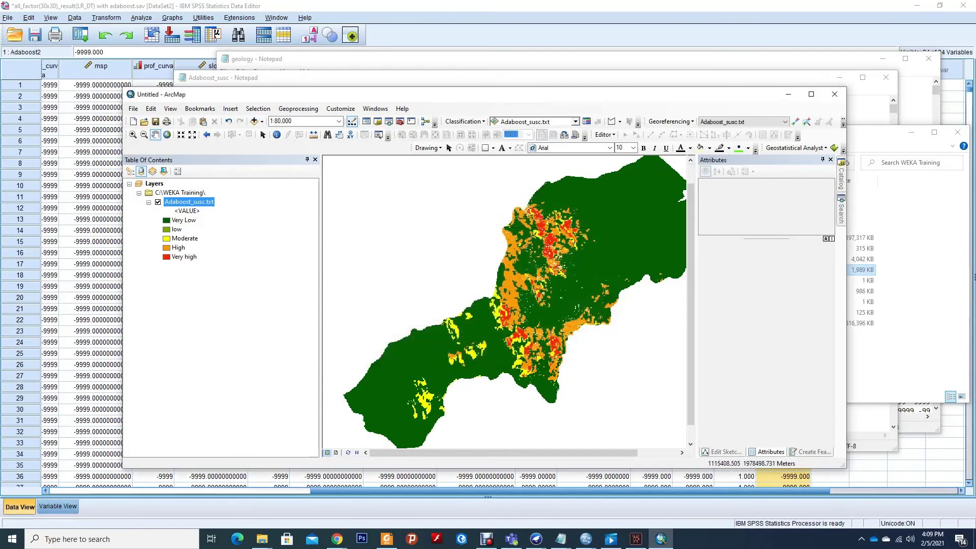
scroll(504, 294, "down", 2)
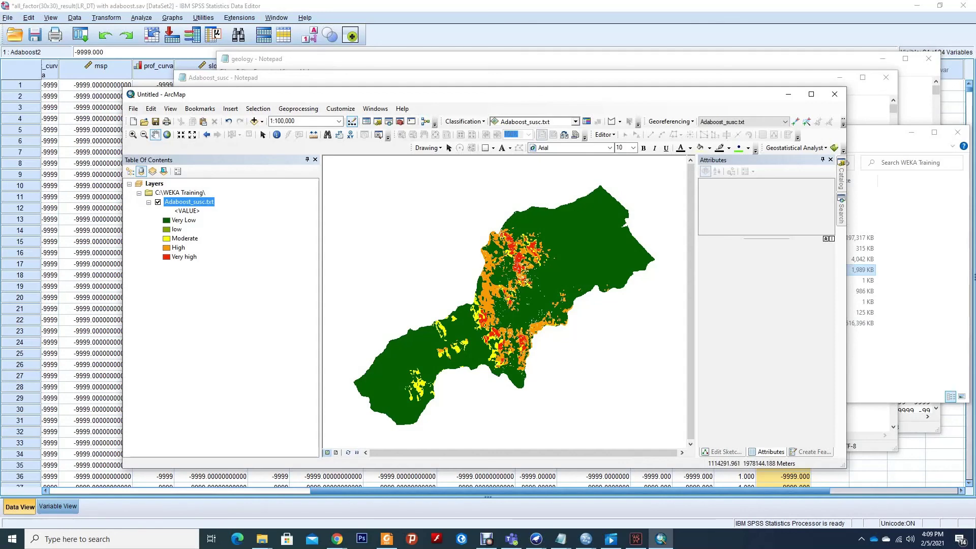
left_click(487, 539)
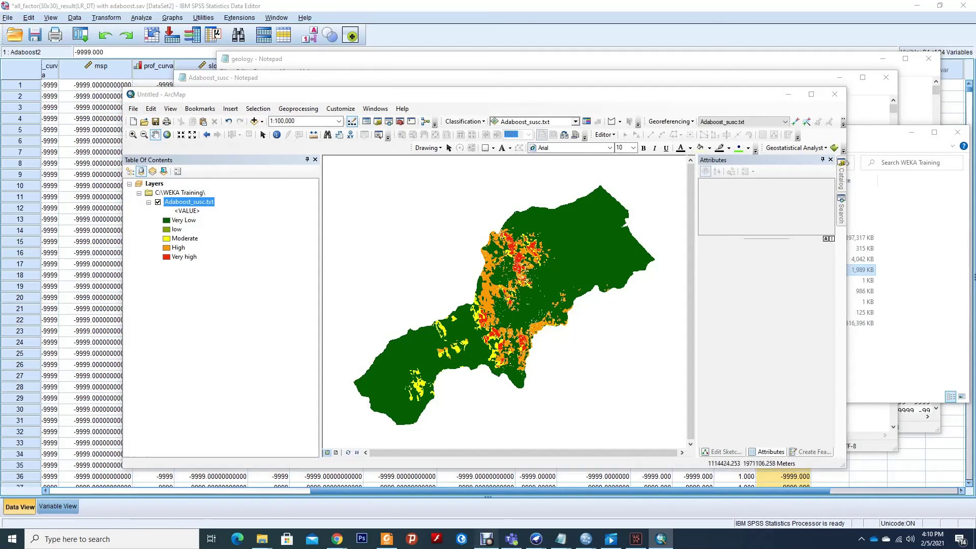